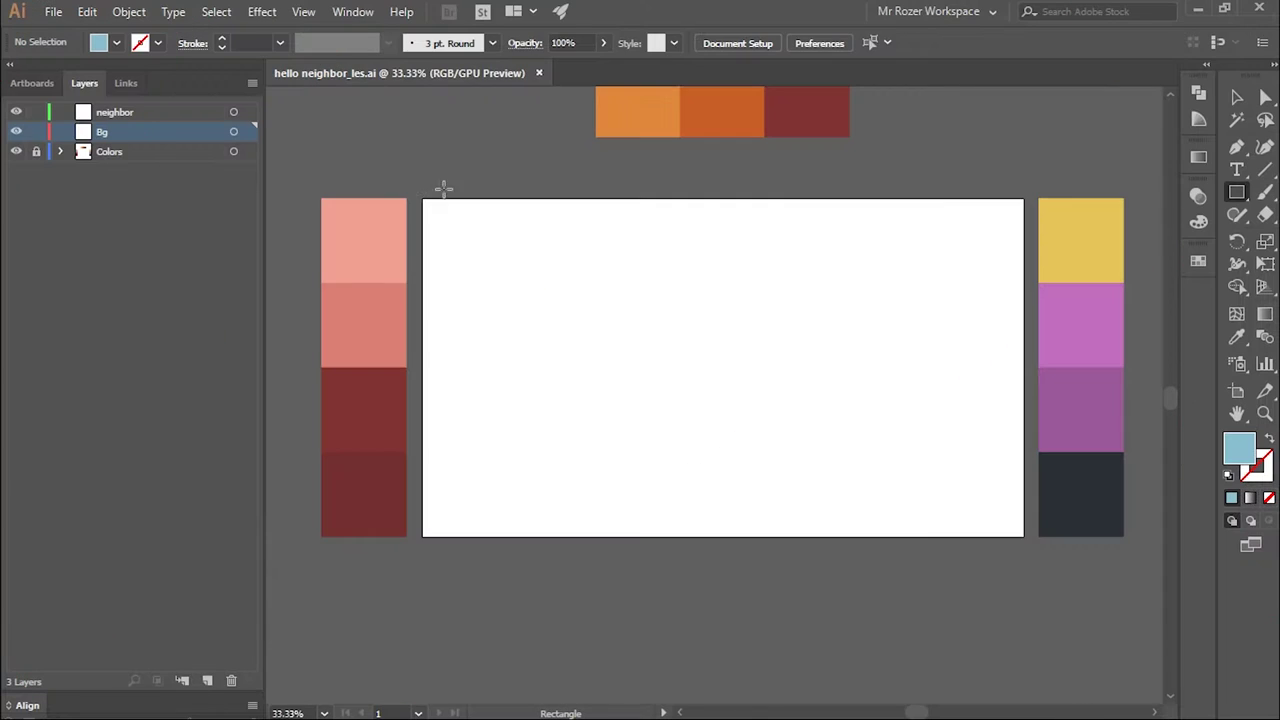
Step: Draw a light-blue rectangle covering the whole artboard as the background
left_click_drag(422, 194, 1024, 536)
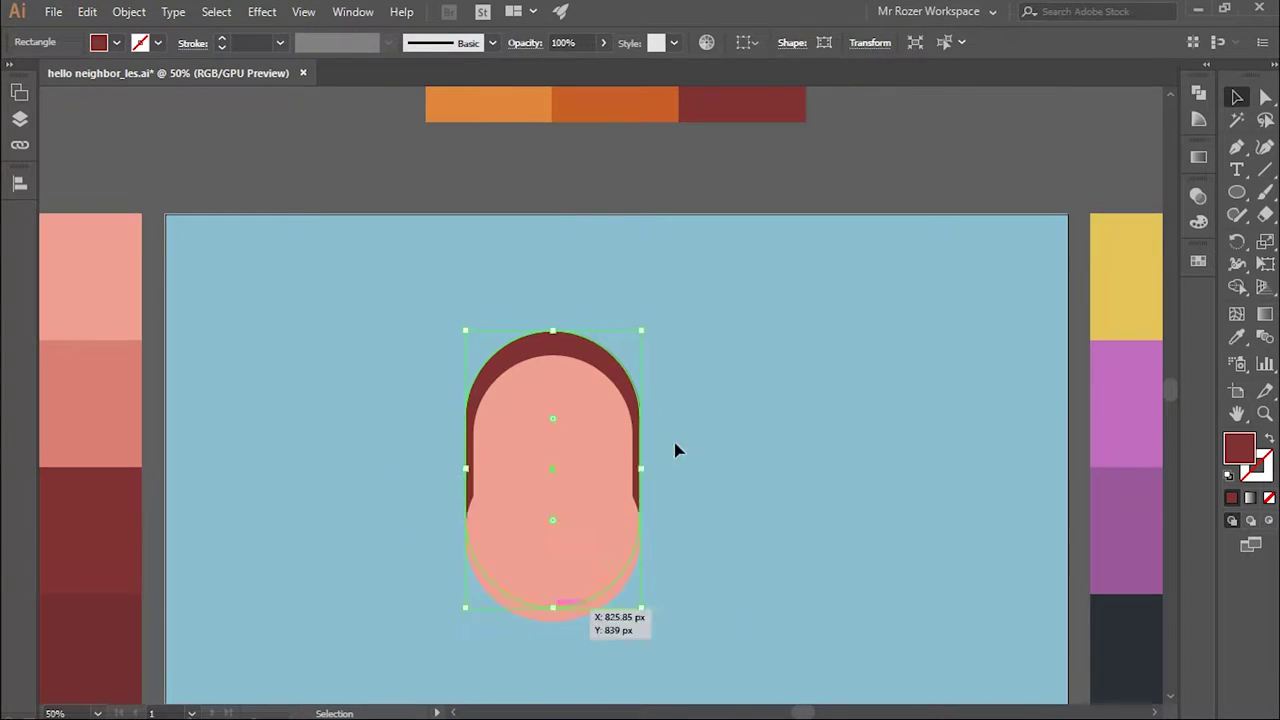
Step: Zoom in on the salmon head and set the eye ellipse's fill to white
key("ctrl+1")
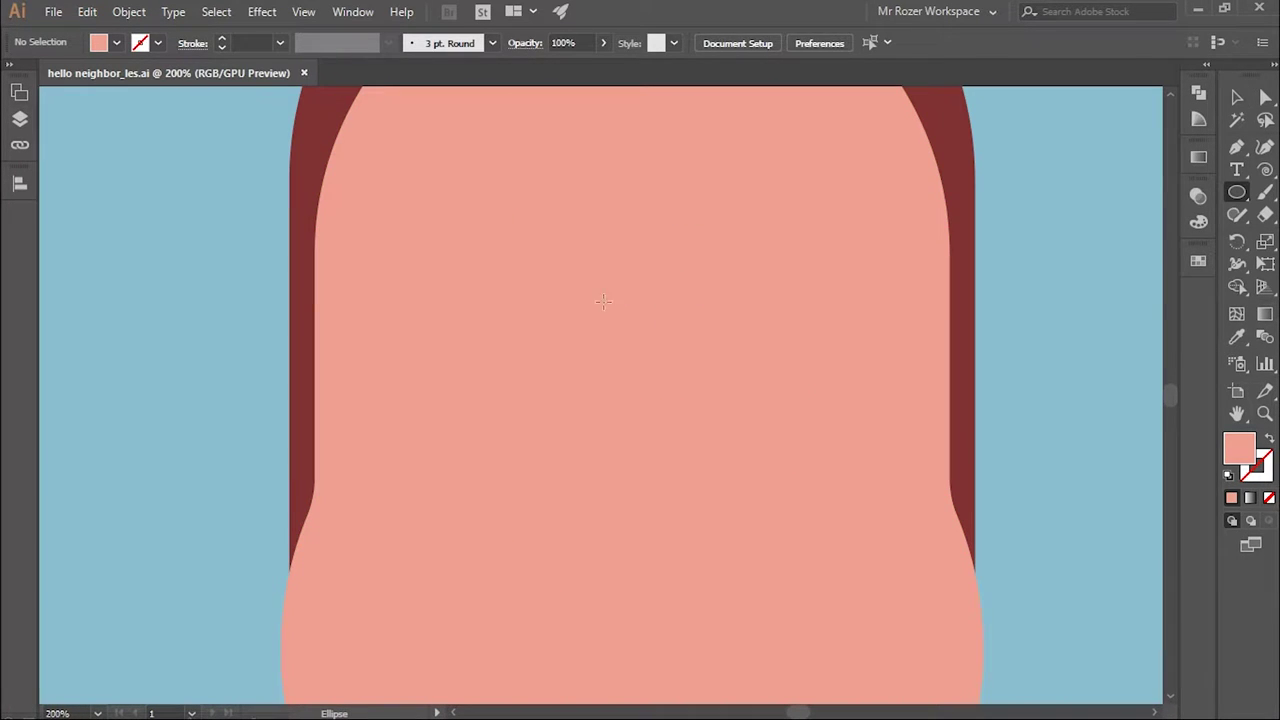
double_click(1240, 450)
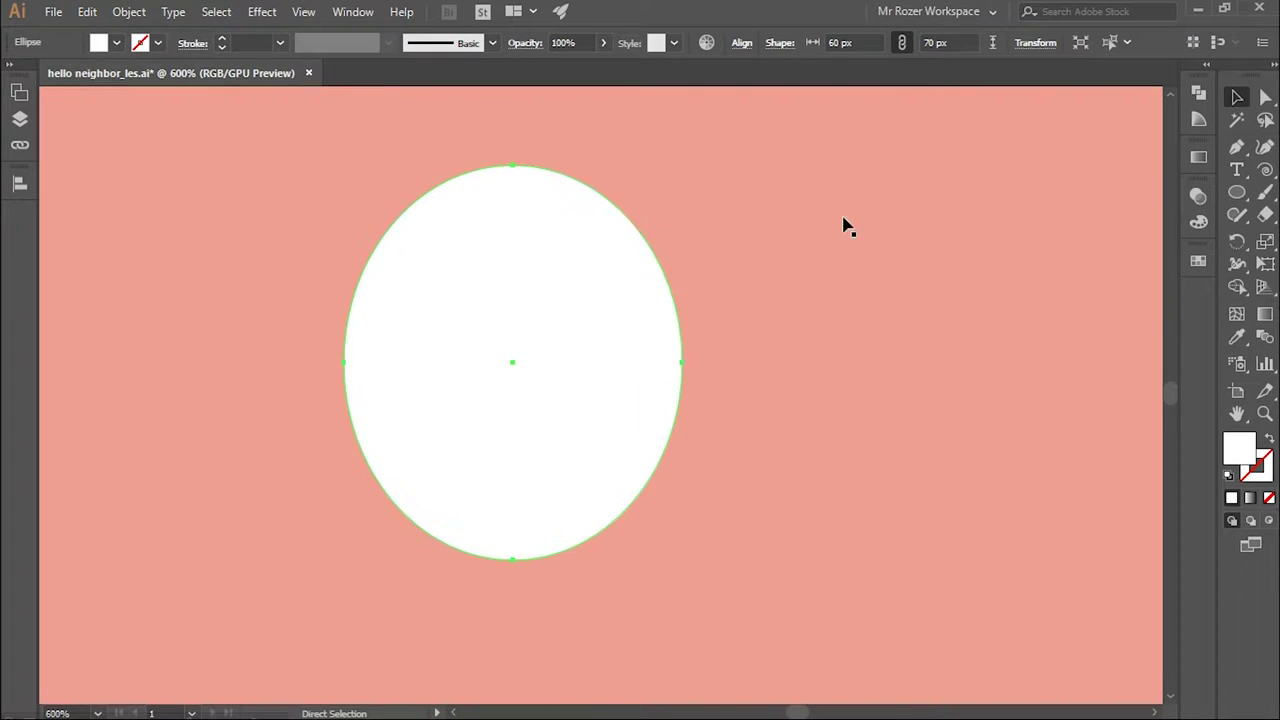
Step: Add a dark pupil inside the white eye and merge the hair outline into a filled dark-red shape
left_click_drag(457, 294, 566, 429)
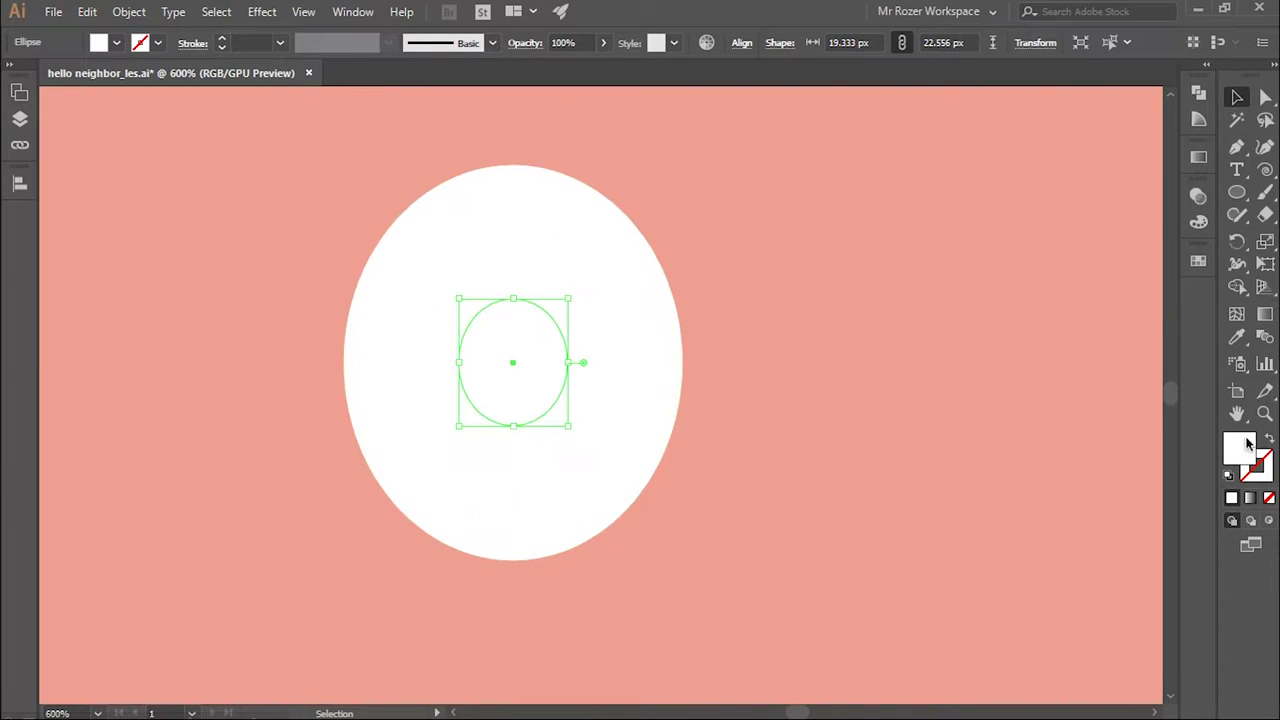
double_click(1240, 450)
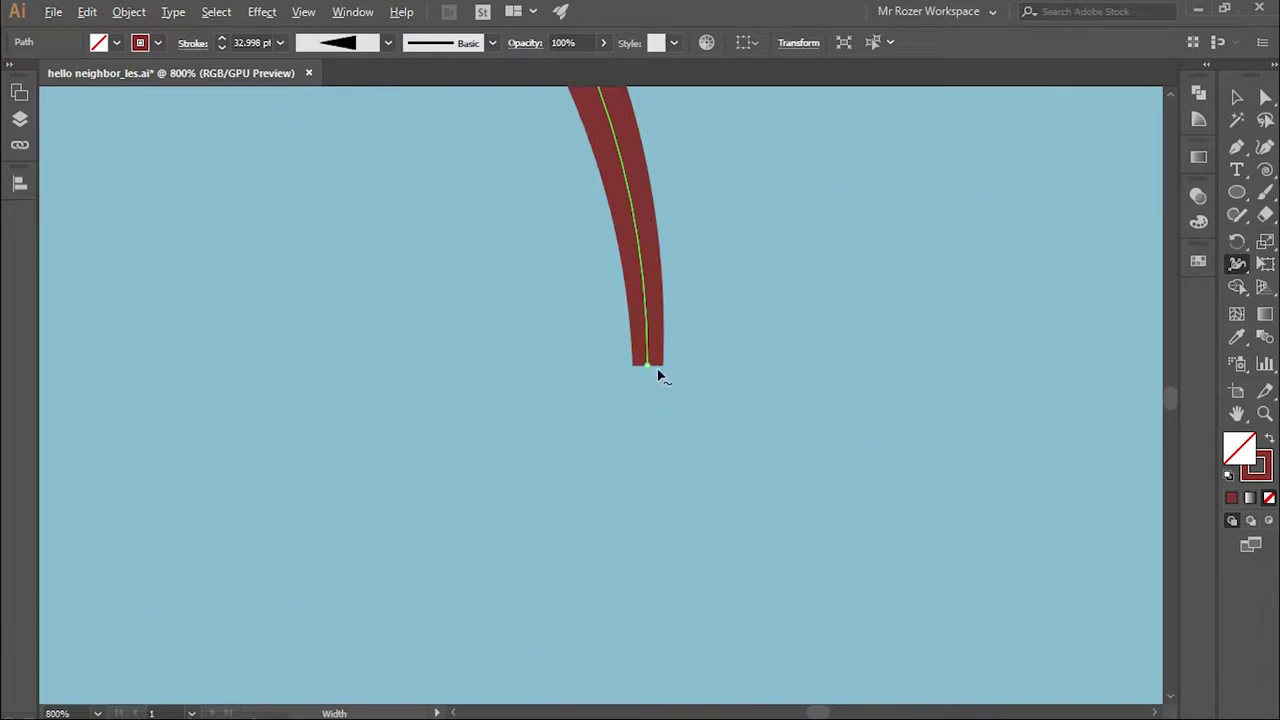
left_click(1237, 287)
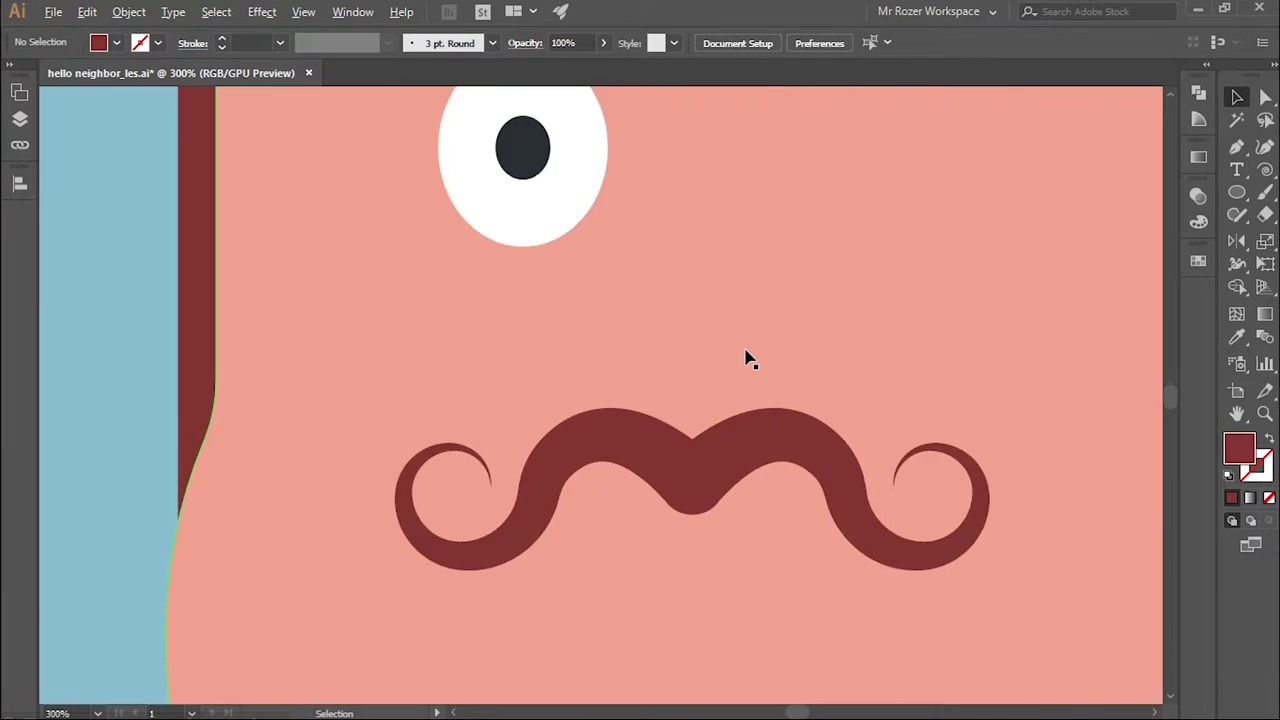
left_click_drag(773, 568, 773, 531)
key("v")
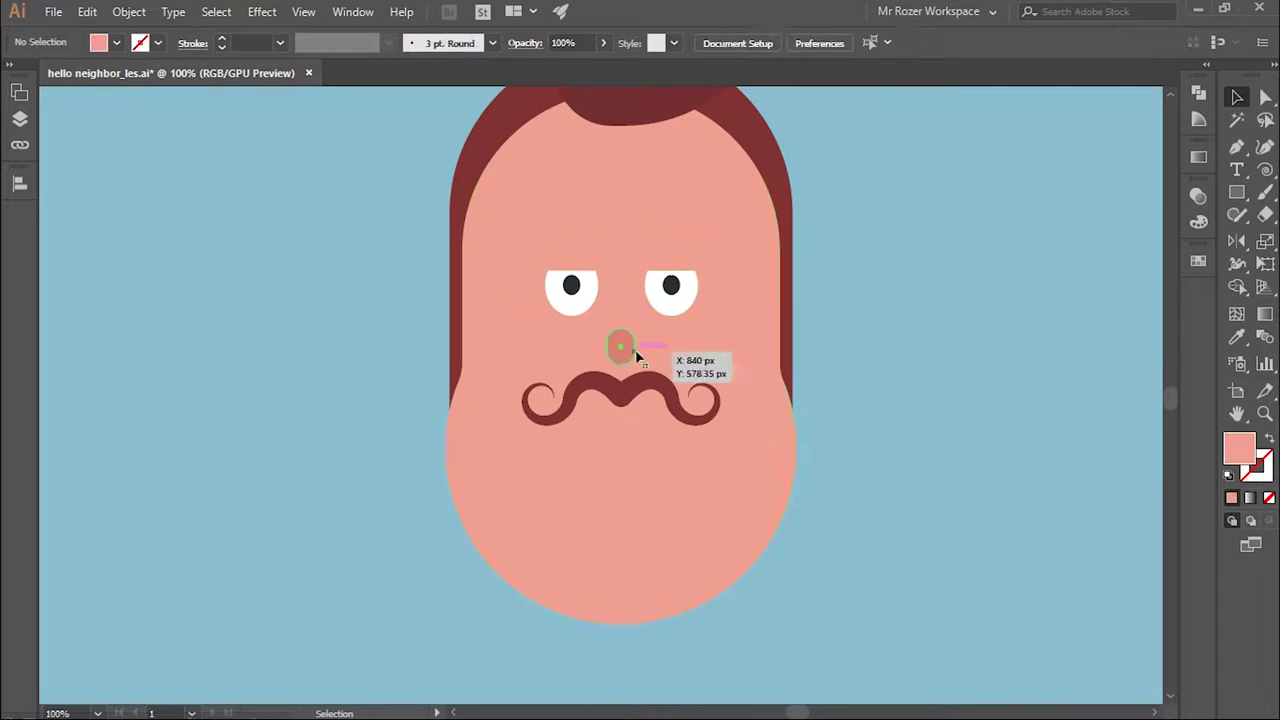
Step: Draw a circle above the eye to cut into an arched eyebrow
left_click_drag(735, 291, 778, 298)
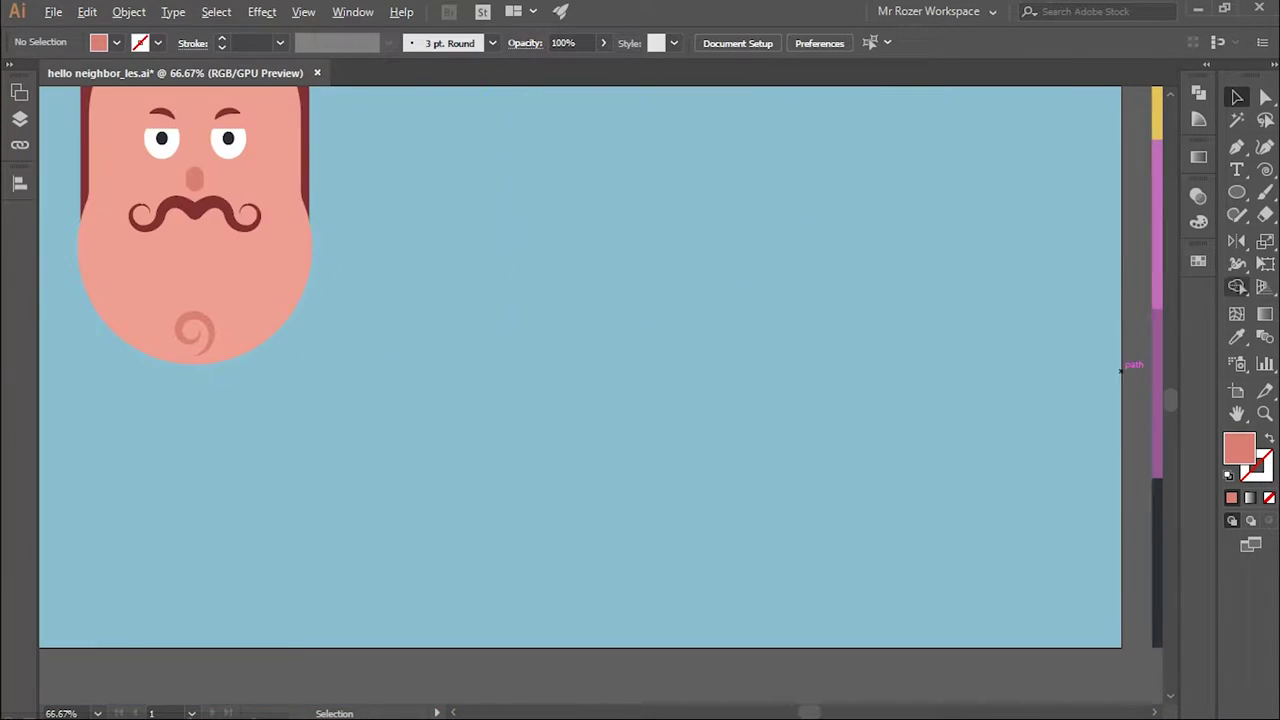
Step: Draw a purple rectangle beside the head and widen its top into a tapered trapezoid
left_click(1237, 192)
left_click_drag(524, 139, 881, 495)
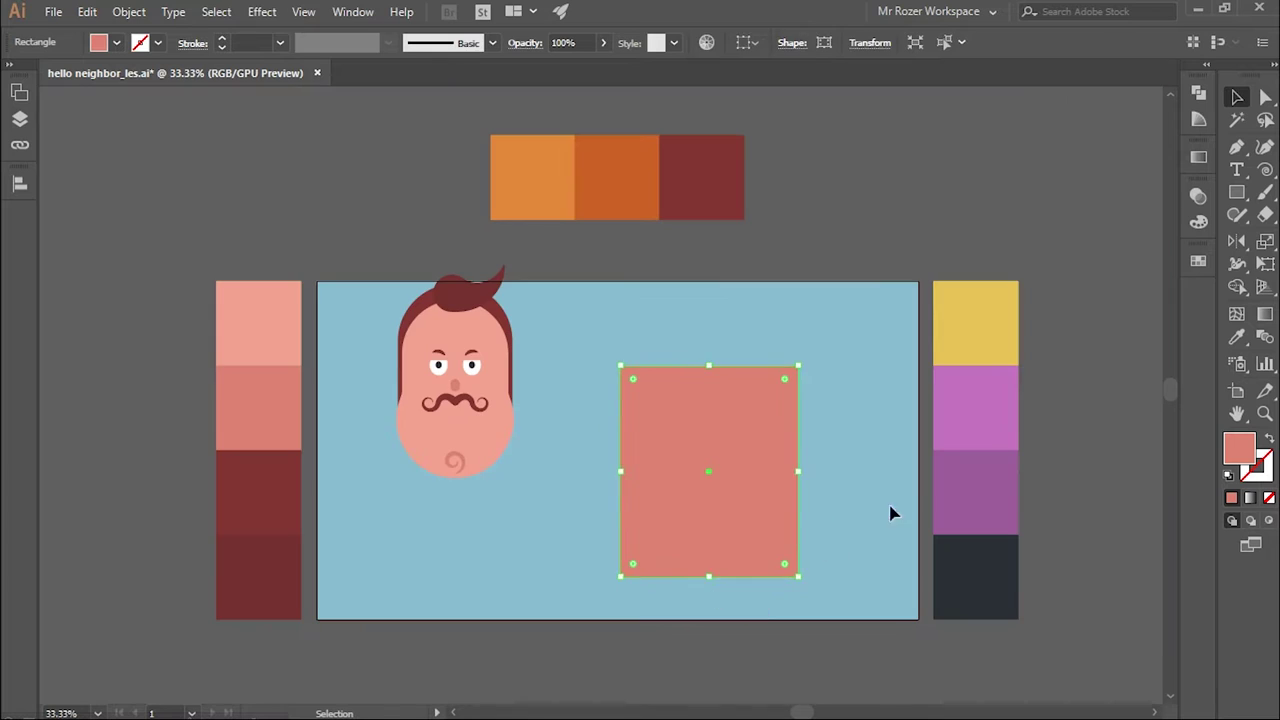
left_click(965, 420)
left_click_drag(900, 196, 490, 330)
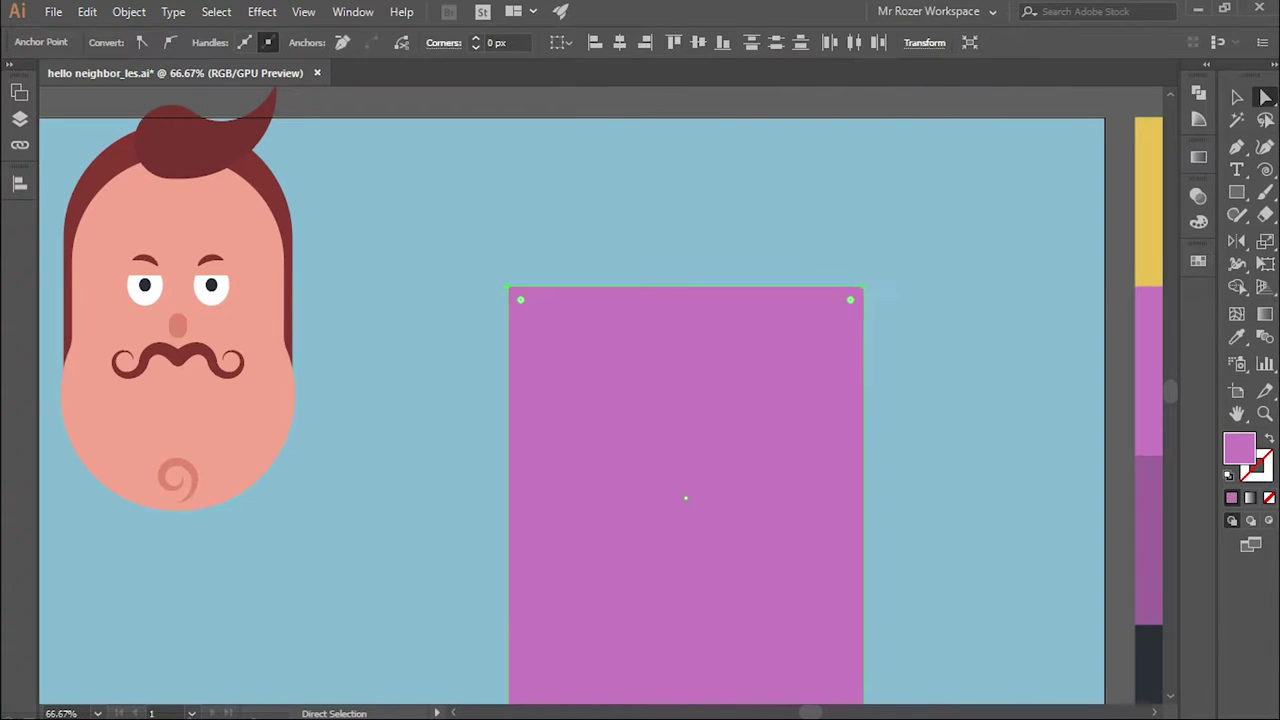
left_click_drag(874, 289, 889, 191)
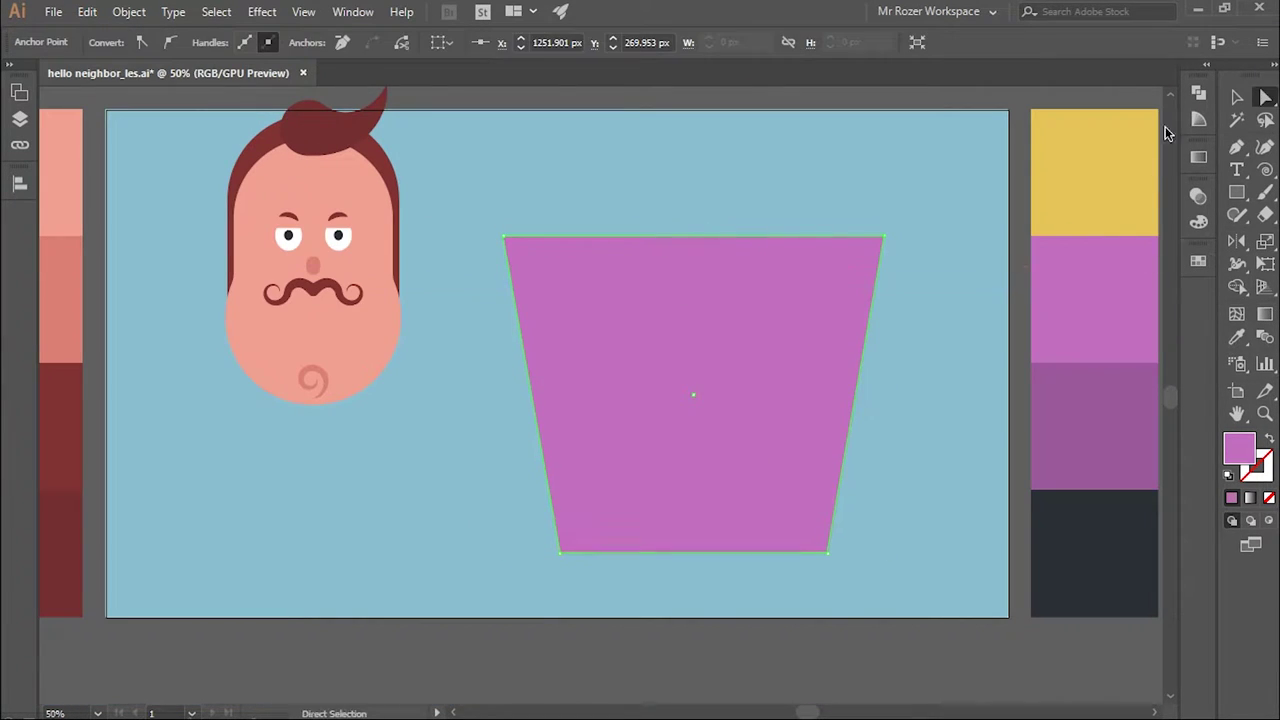
Step: Round the torso's top corners into a gentle arch and sketch a small triangle nearby
key("s")
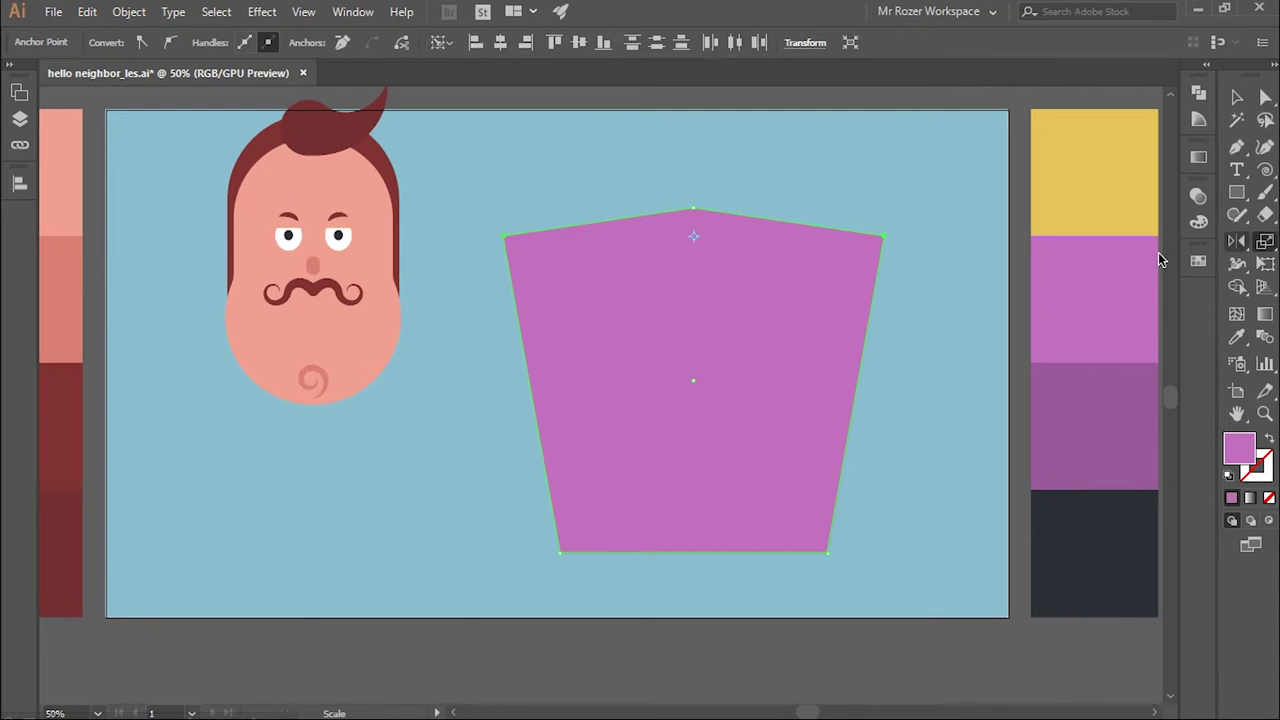
key("a")
left_click_drag(693, 250, 707, 372)
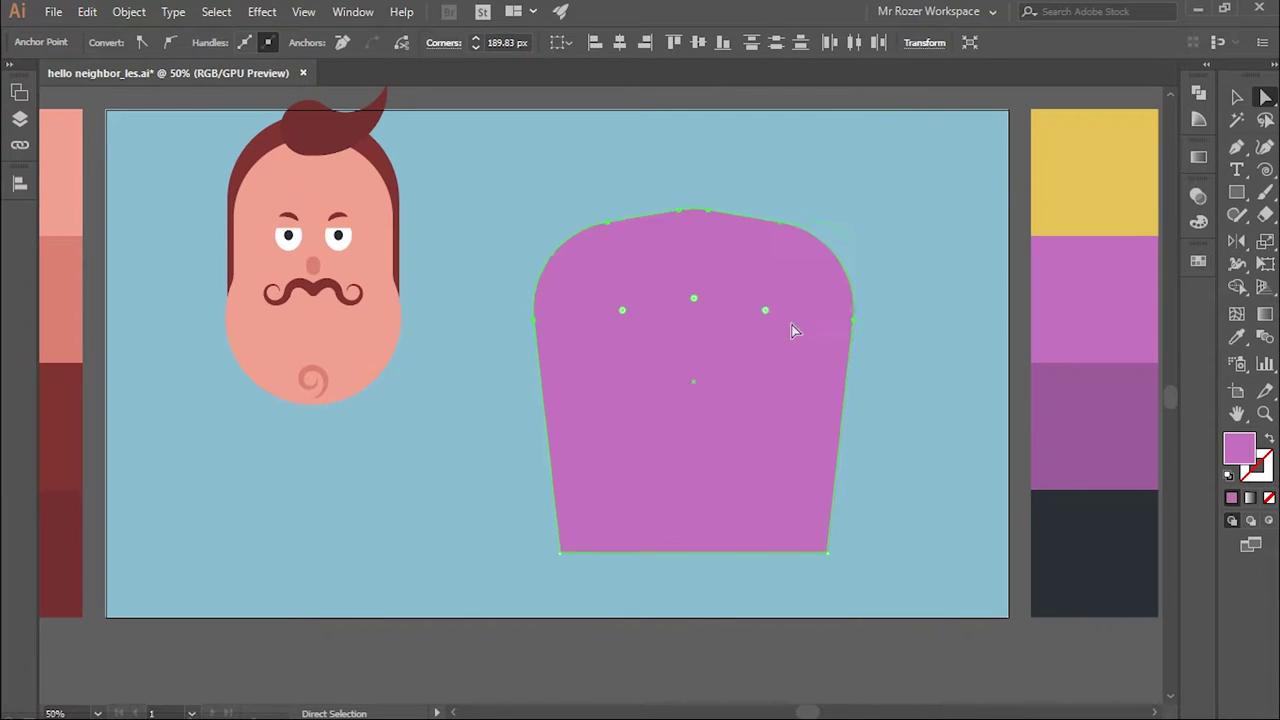
key("ctrl+plus")
key("ctrl+minus")
key("ctrl+minus")
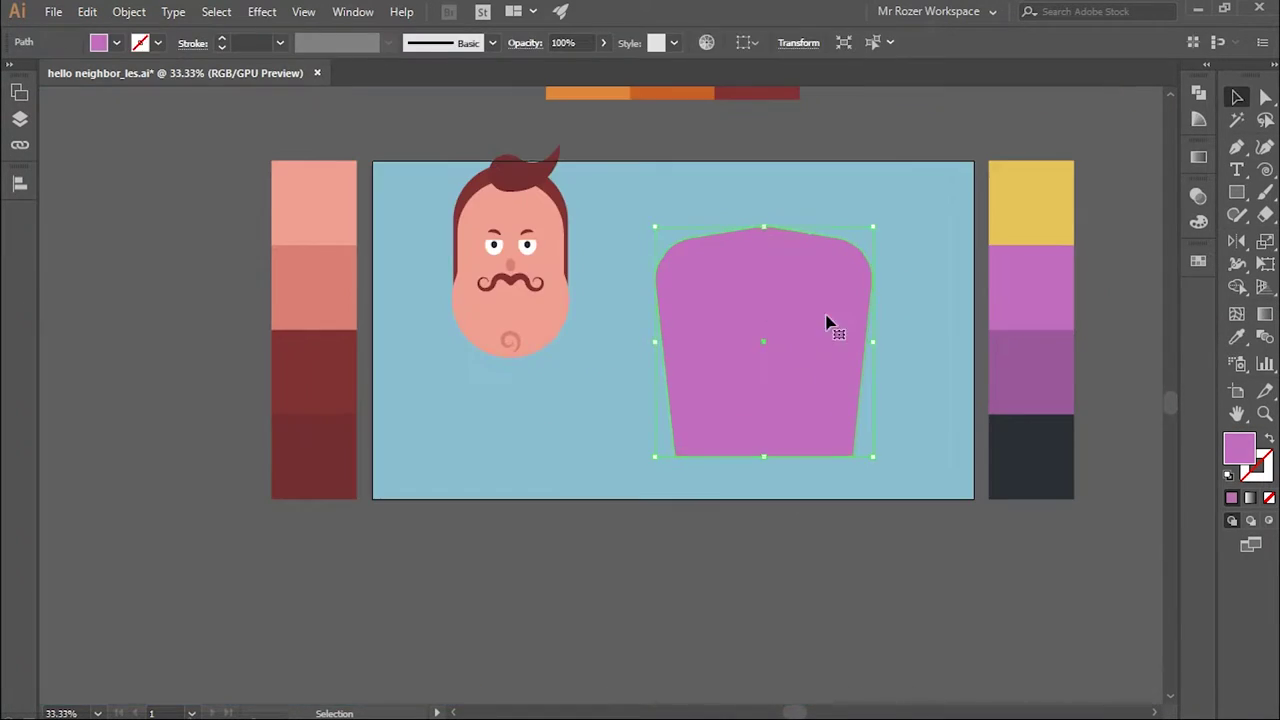
left_click(750, 500)
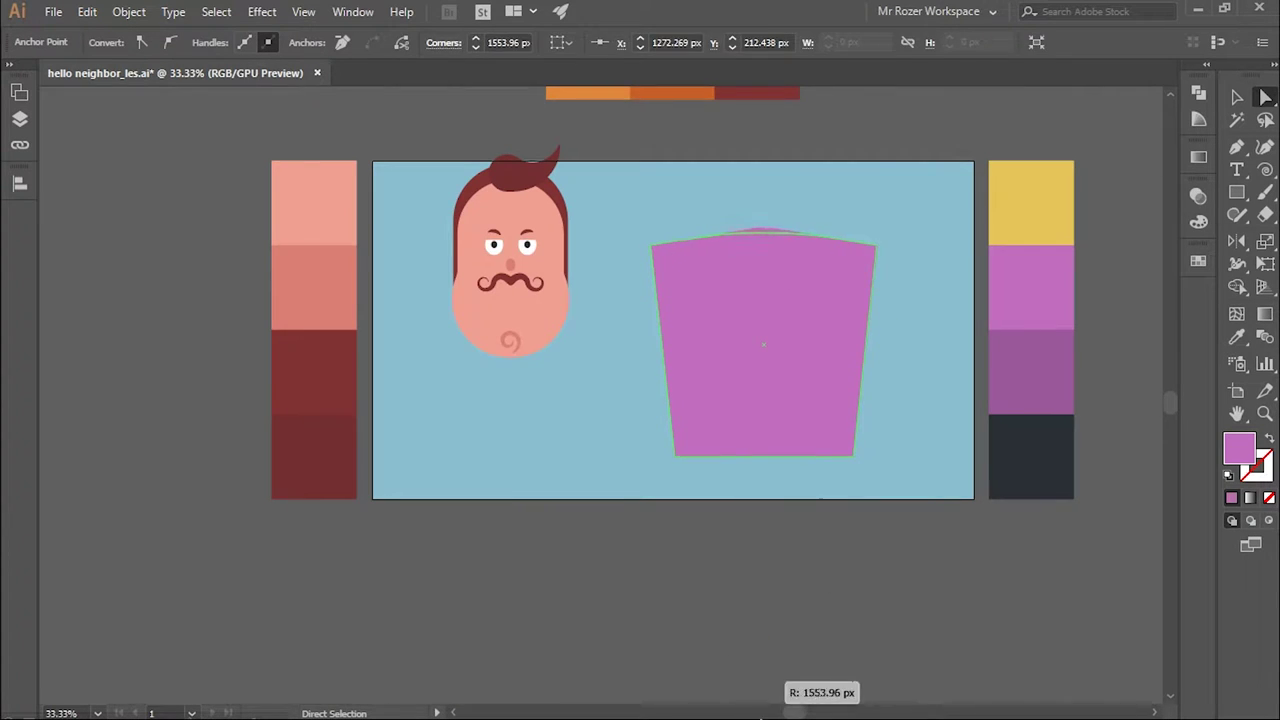
key("ctrl+minus")
key("ctrl+plus")
key("ctrl+plus")
key("ctrl+plus")
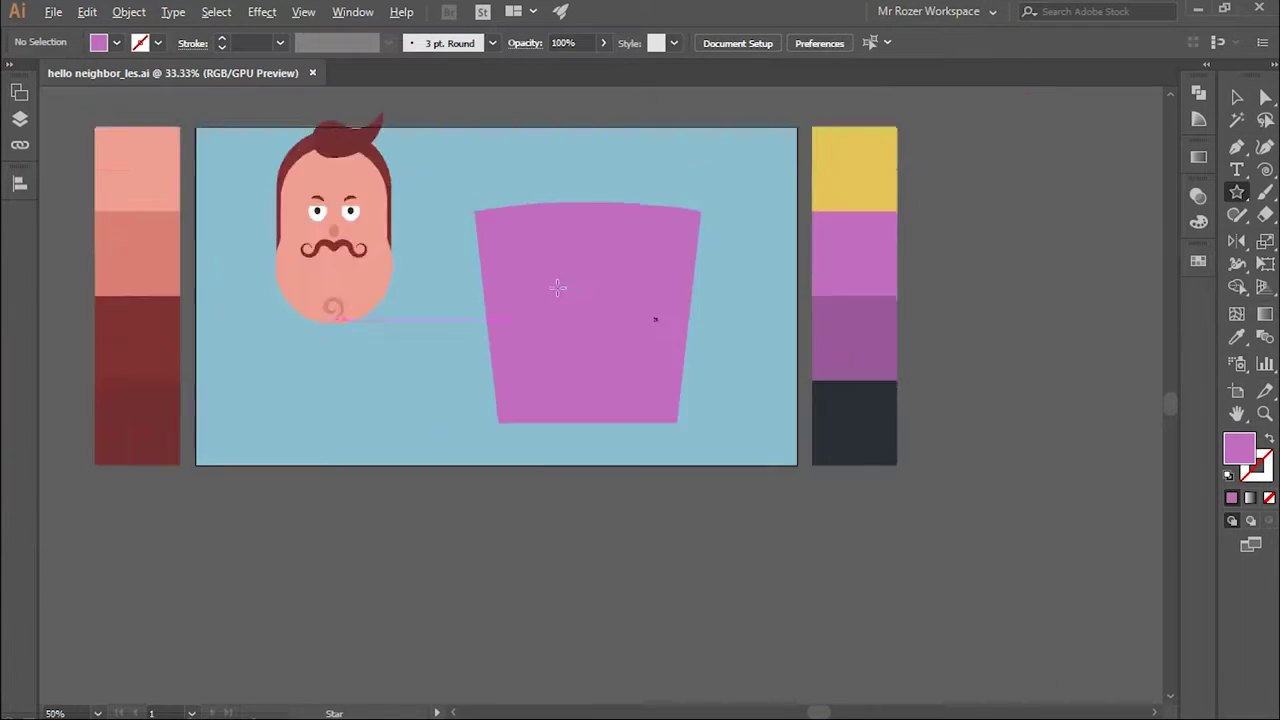
left_click_drag(827, 306, 882, 340)
Step: Mirror-copy the triangle horizontally and unite both halves into a diamond
key("o")
key("Return")
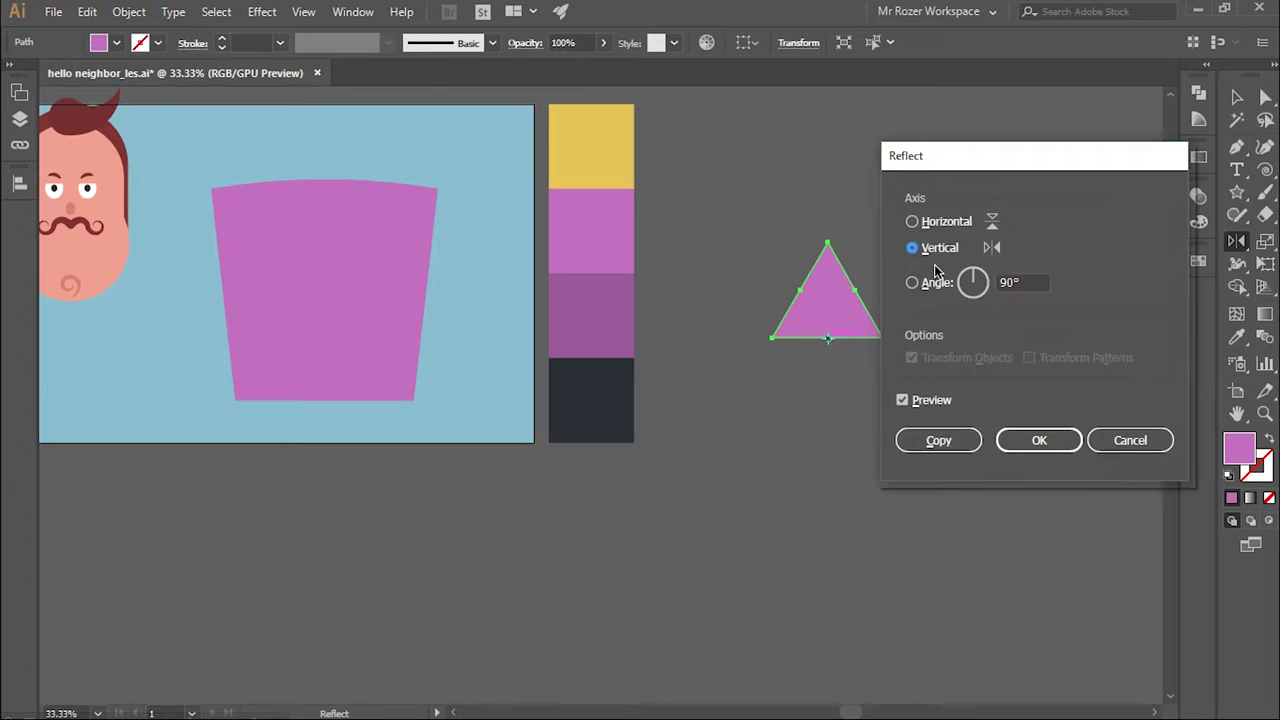
left_click(911, 217)
left_click(925, 437)
key("ctrl+plus")
key("ctrl+plus")
key("ctrl+plus")
key("ctrl+minus")
key("ctrl+minus")
key("ctrl+minus")
key("shift+ctrl+F9")
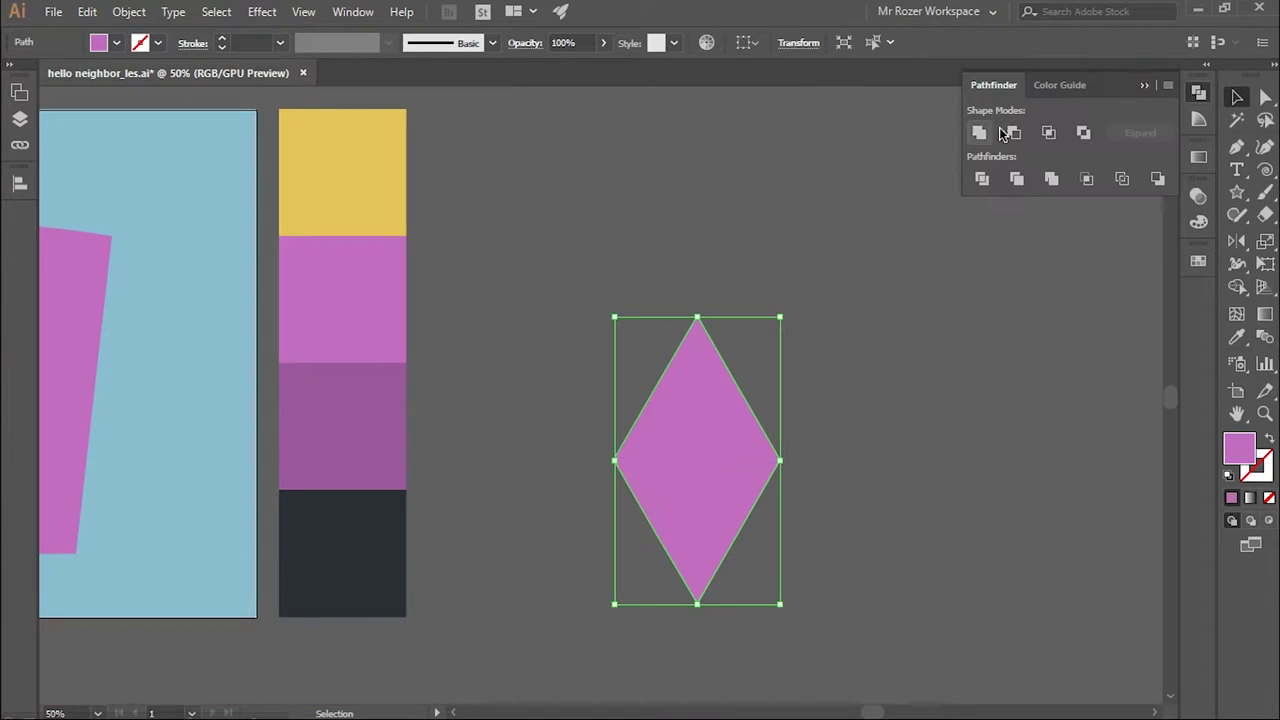
left_click(980, 177)
left_click(957, 480)
Step: Recolour the diamonds darker purple, clip them to the torso, and lower the neckline triangle
key("ctrl+minus")
key("v")
left_click(995, 449)
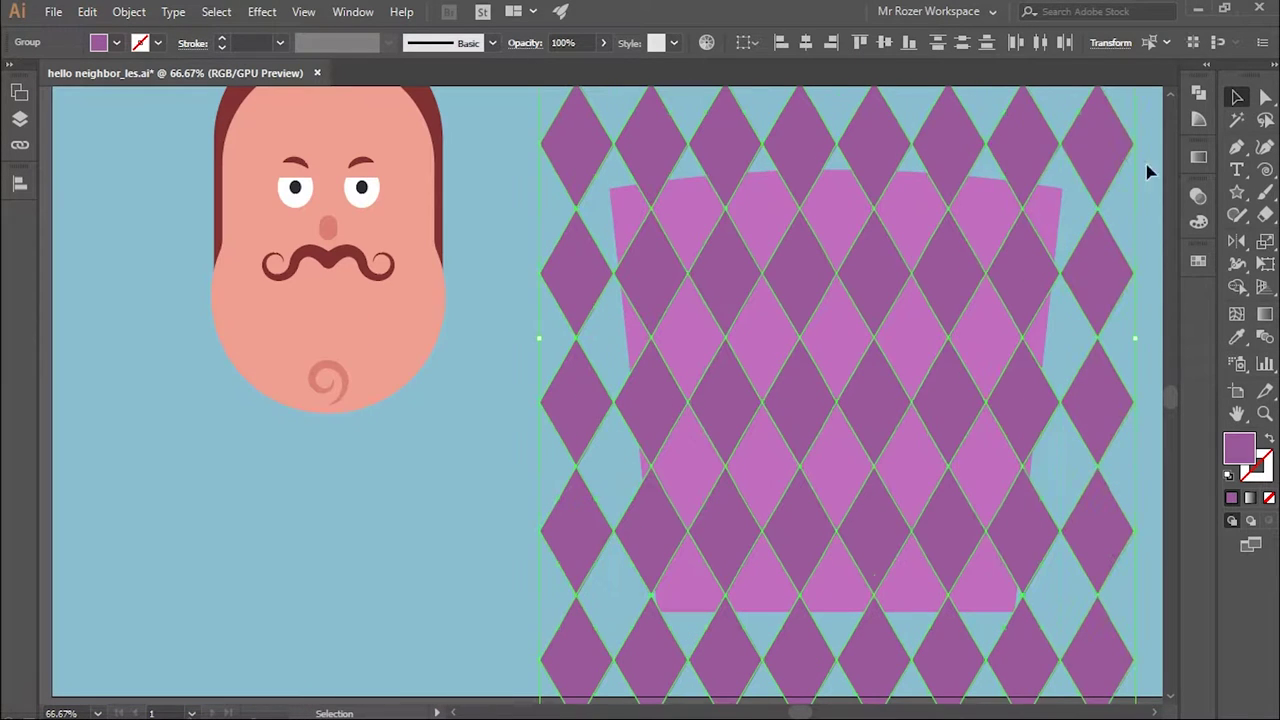
left_click(1199, 92)
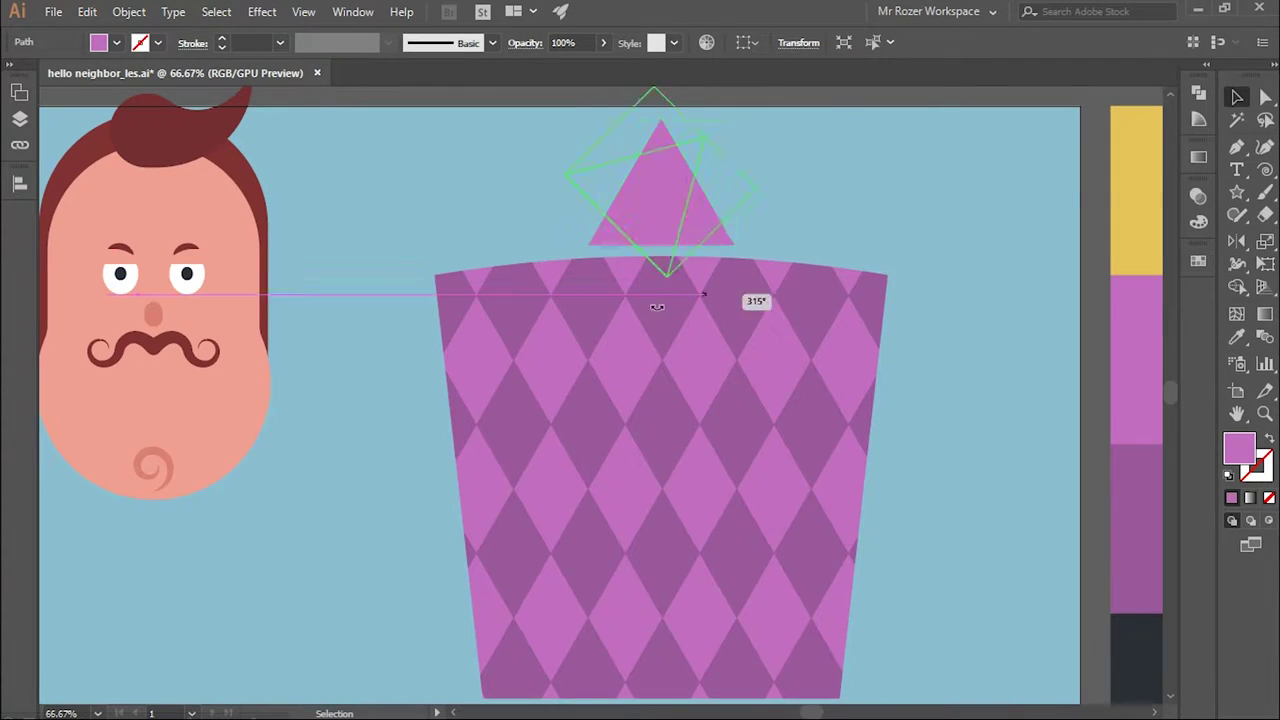
left_click_drag(695, 256, 695, 272)
Step: Recolour the neckline triangle skin tone, shape the collar points, and draw an upper-arm rectangle
left_click(825, 388)
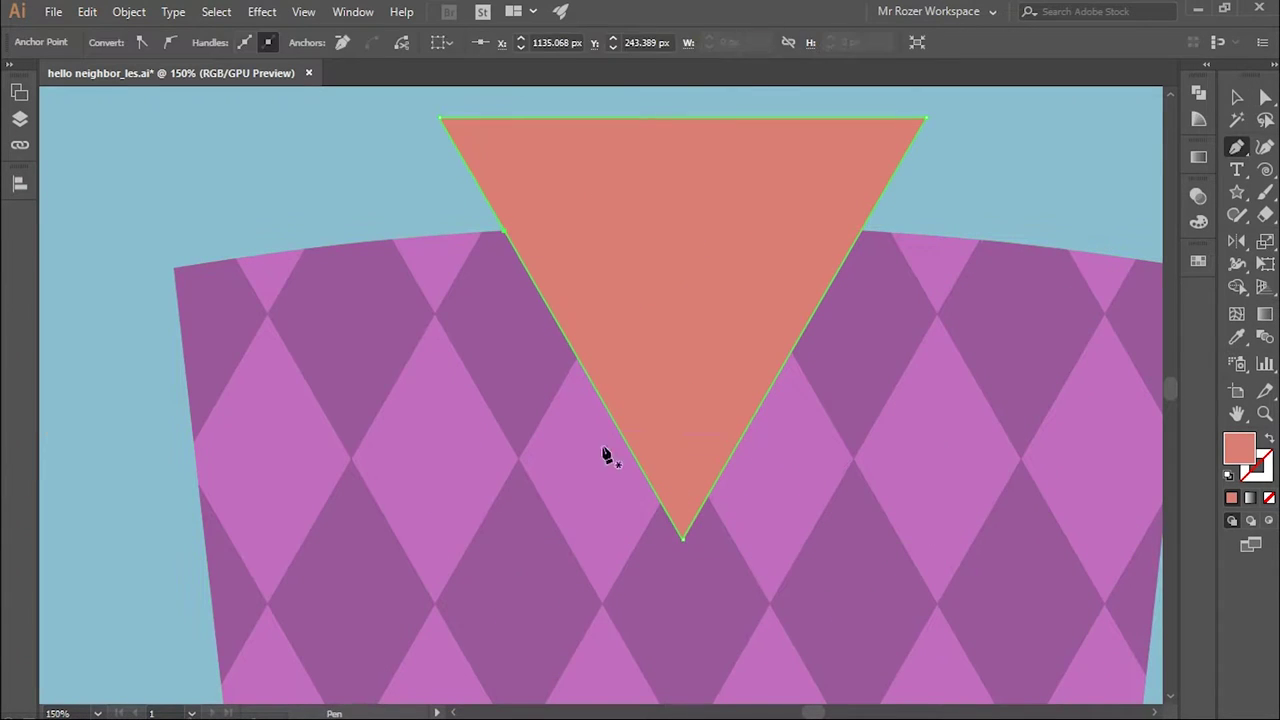
left_click(681, 540)
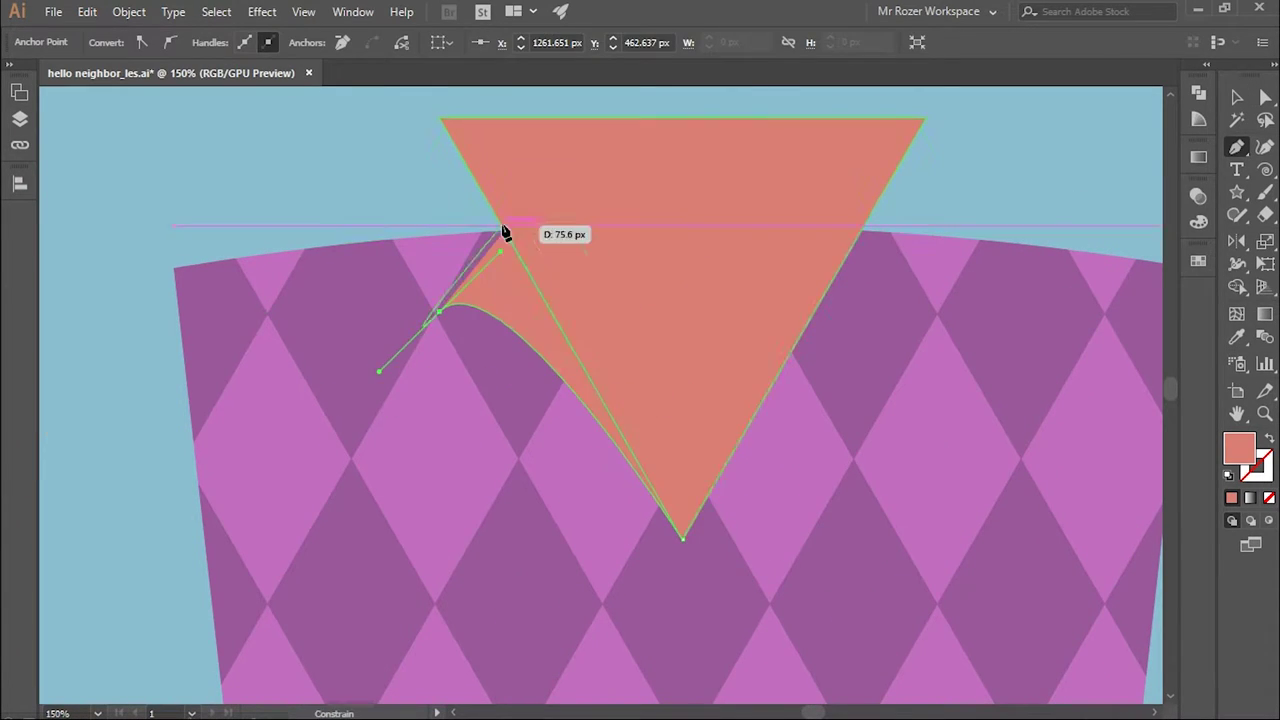
key("a")
left_click_drag(440, 311, 394, 310)
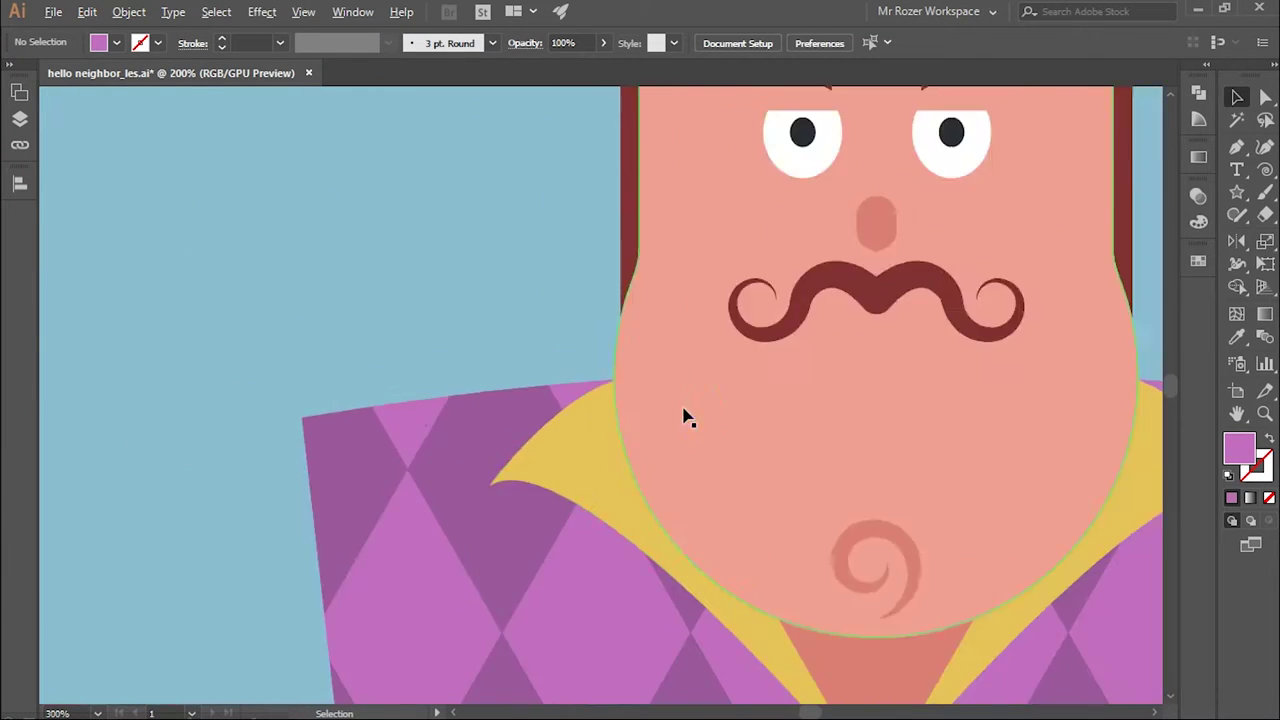
key("ctrl+equal")
key("ctrl+equal")
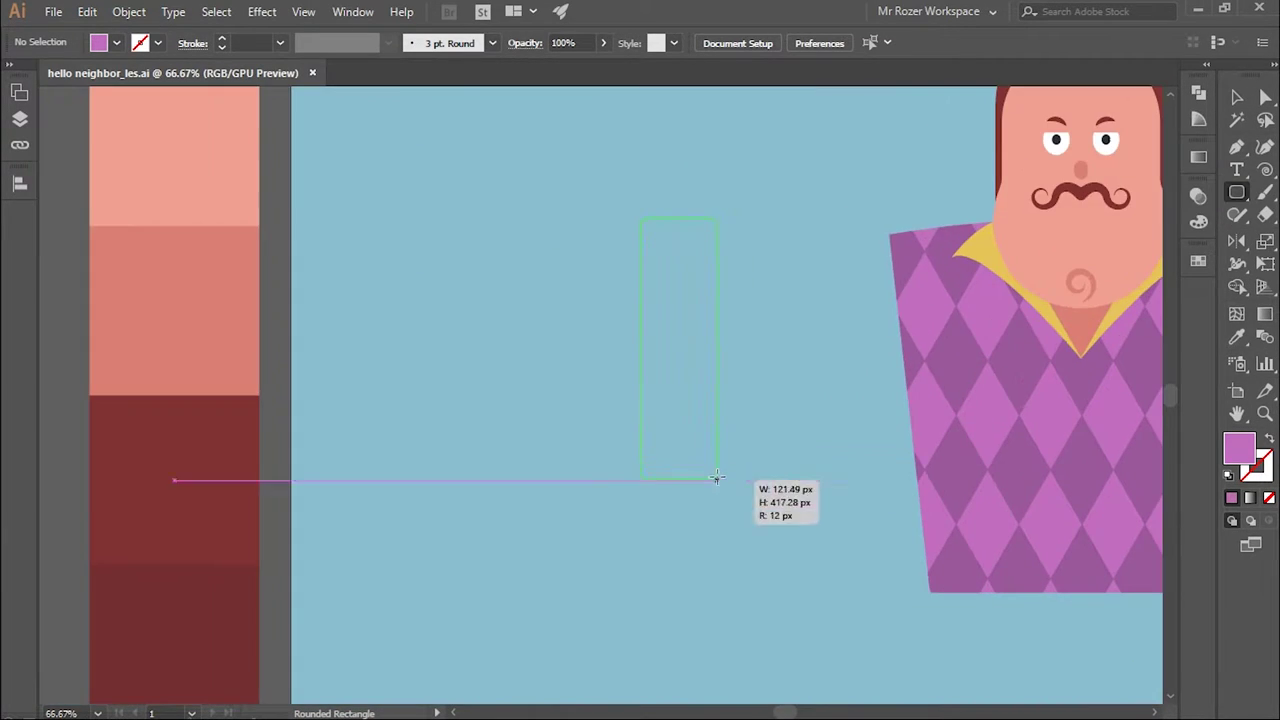
left_click_drag(643, 217, 714, 480)
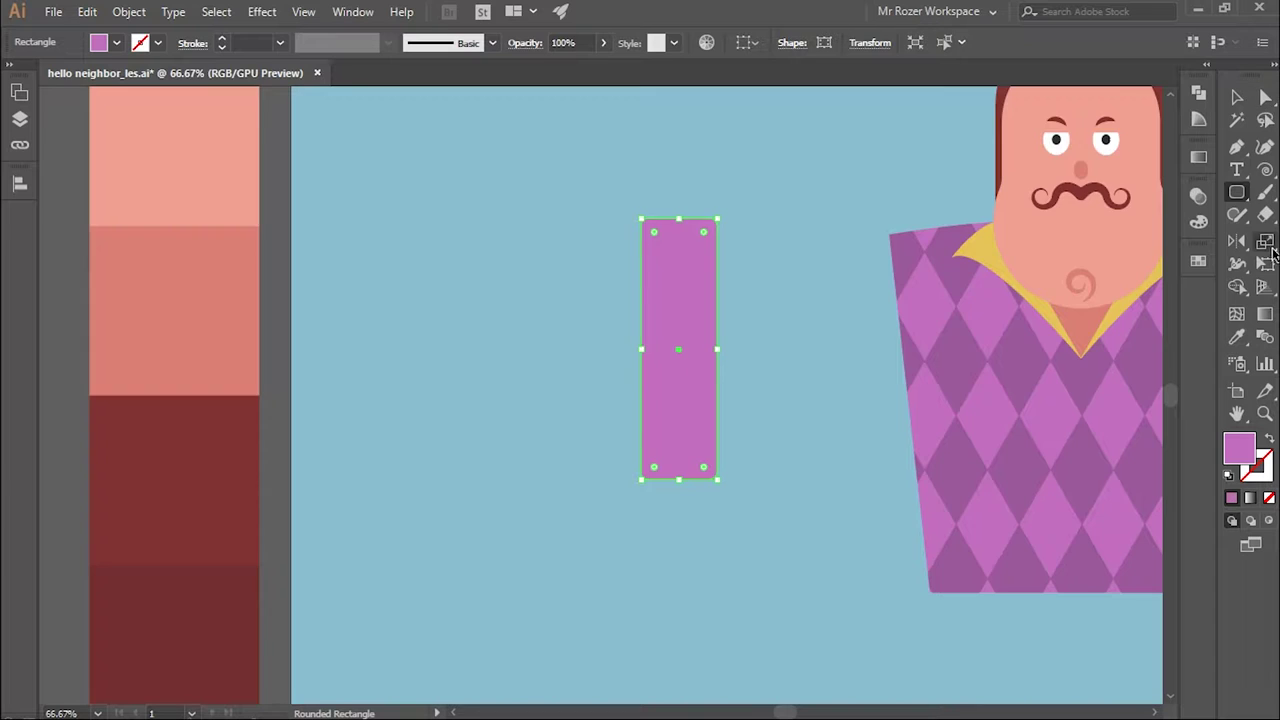
Step: Round the sleeve's top, fill it yellow, and tilt it up to the shoulder
key("a")
key("ctrl+equal")
key("ctrl+equal")
key("s")
mouse_move(505, 200)
left_mouse_down()
mouse_move(790, 300)
mouse_move(781, 262)
left_mouse_up()
key("ctrl+minus")
key("ctrl+minus")
key("ctrl+minus")
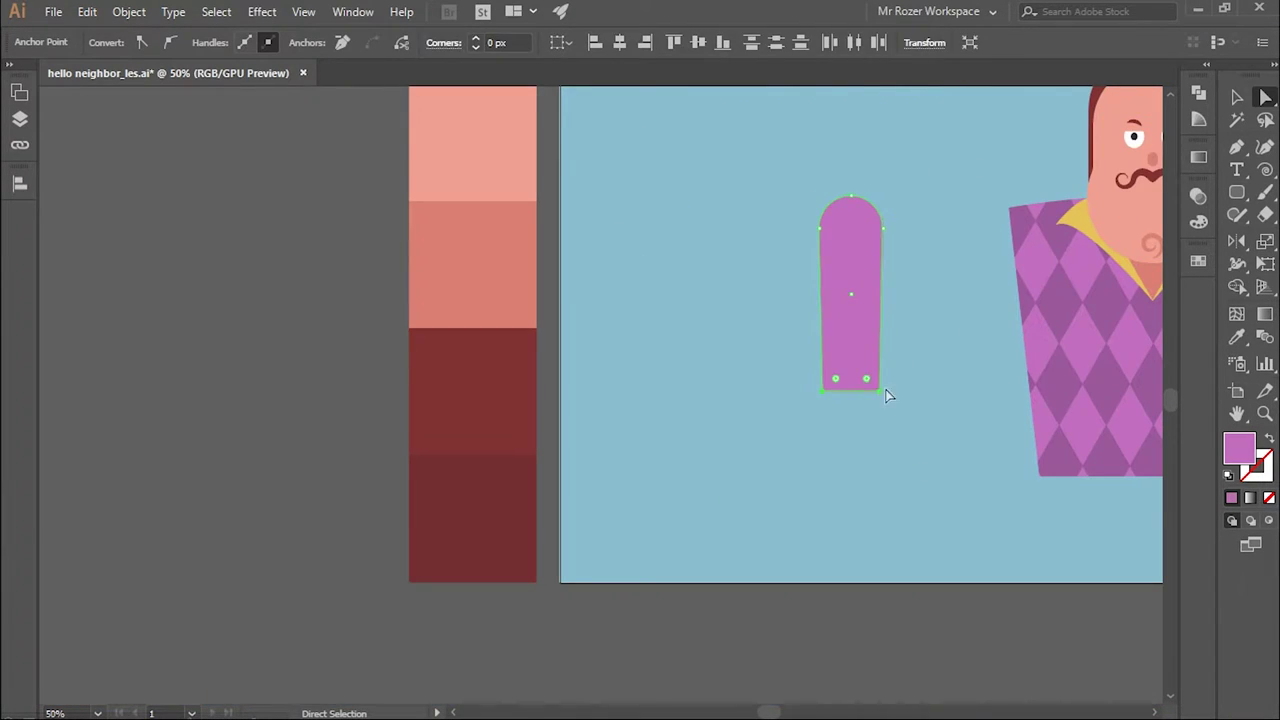
key("v")
key("i")
left_click(985, 223)
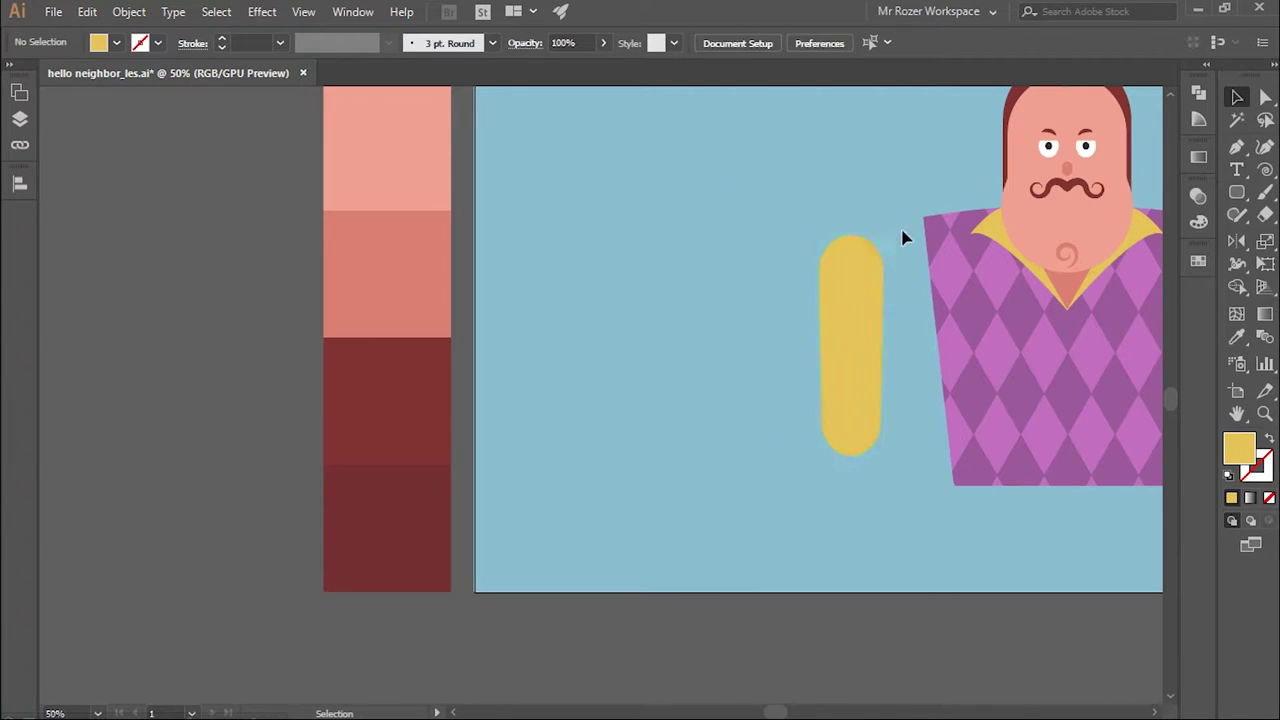
left_click_drag(838, 355, 920, 272)
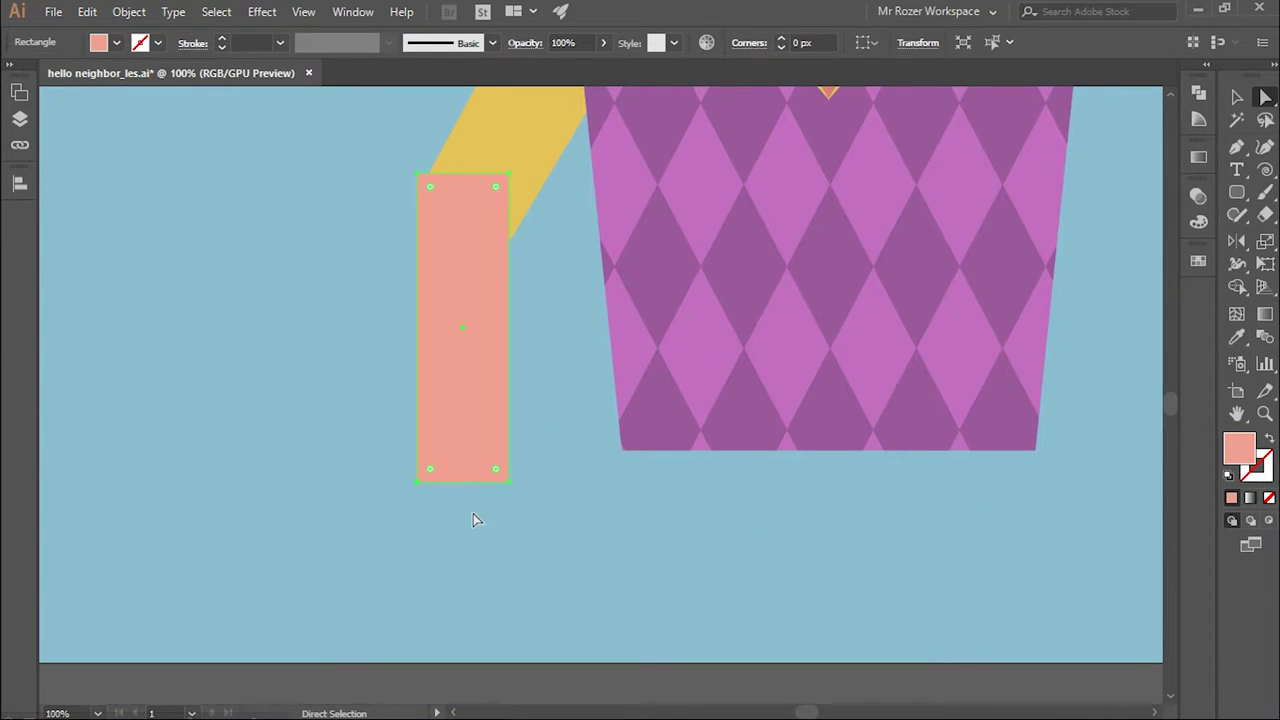
Step: Taper the forearm's bottom corner points into a rounded end
left_click_drag(476, 519, 400, 455)
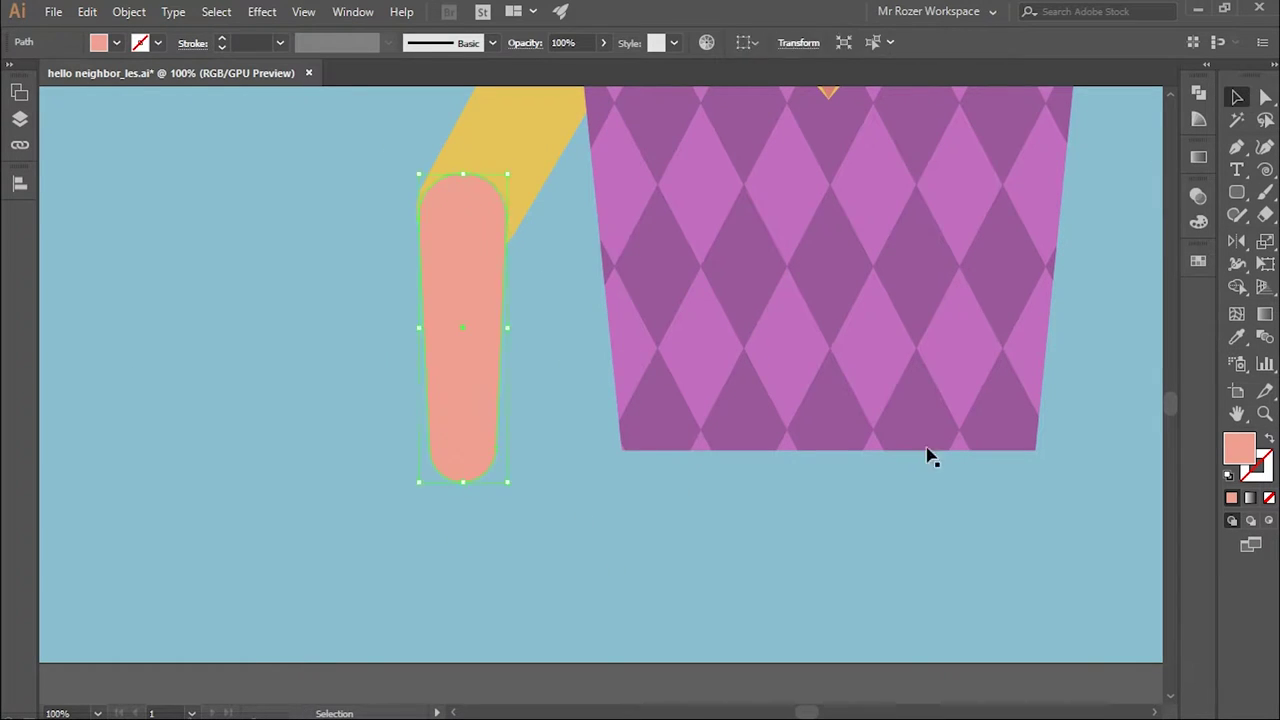
left_click(1245, 100)
scroll(616, 579, "up", 2)
left_click(616, 579)
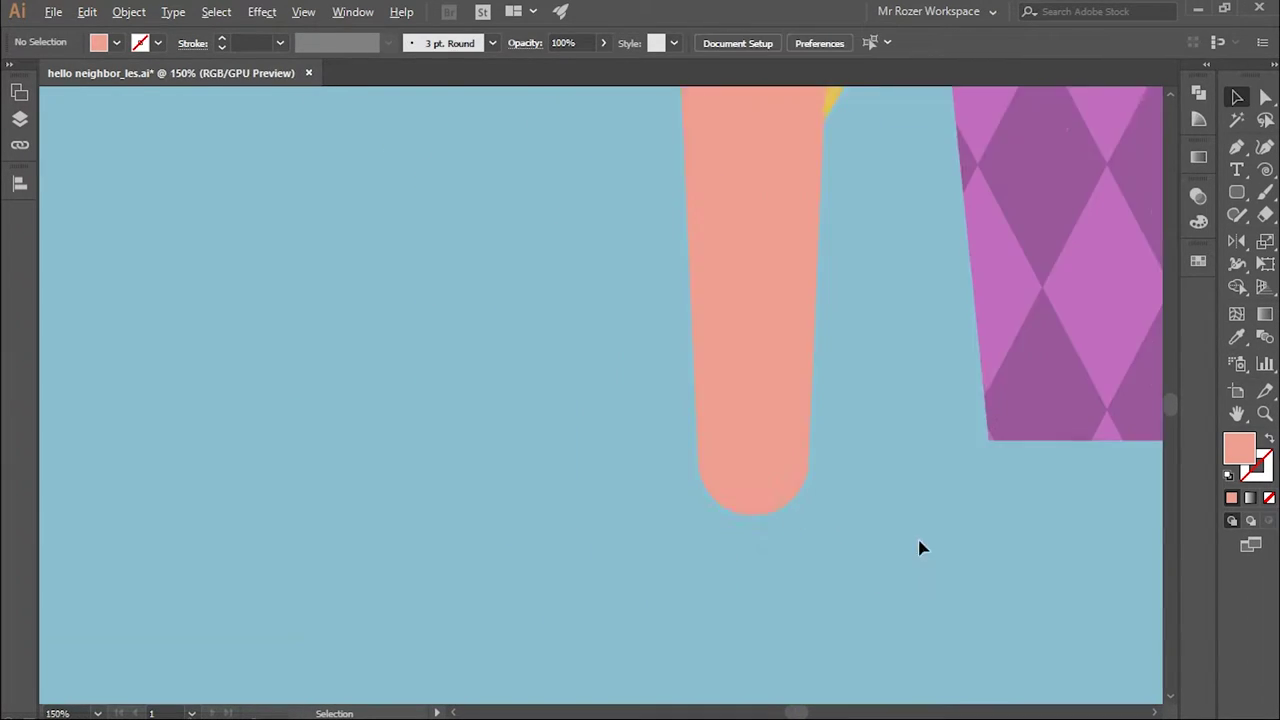
Step: Edit a finger inside the glove group while shaping the gloved hands
scroll(636, 385, "up", 1)
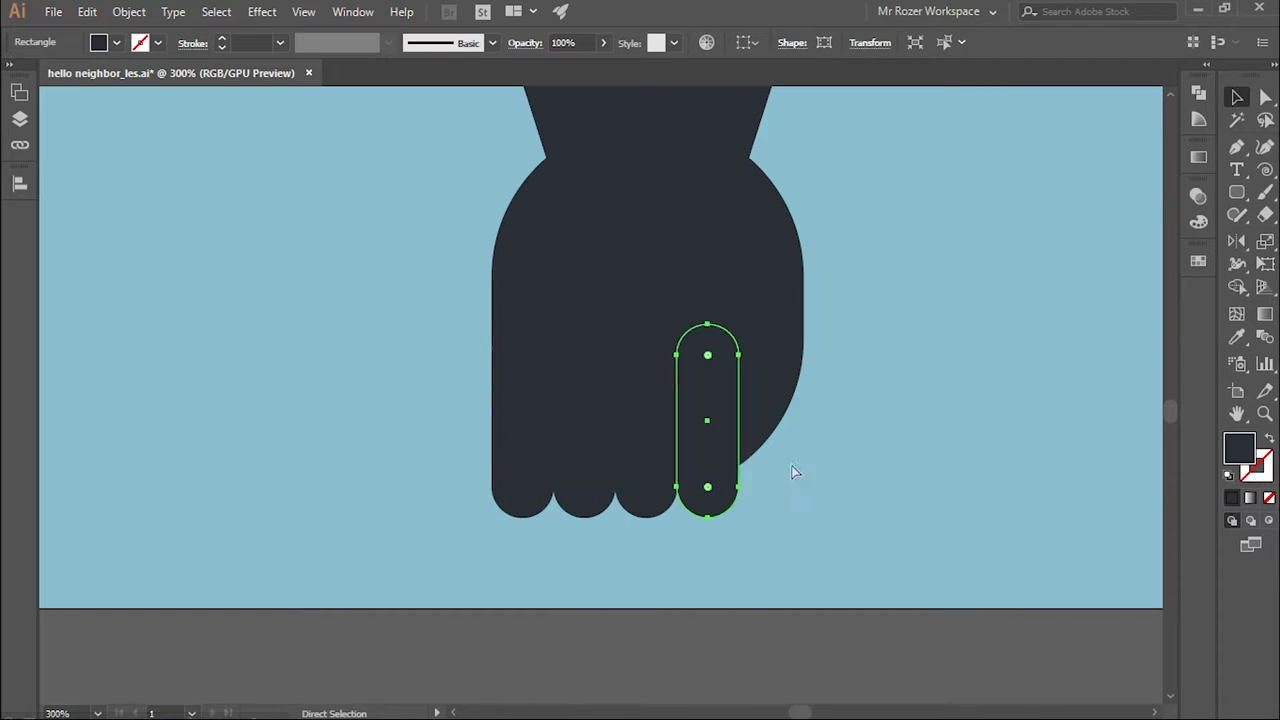
scroll(637, 348, "up", 2)
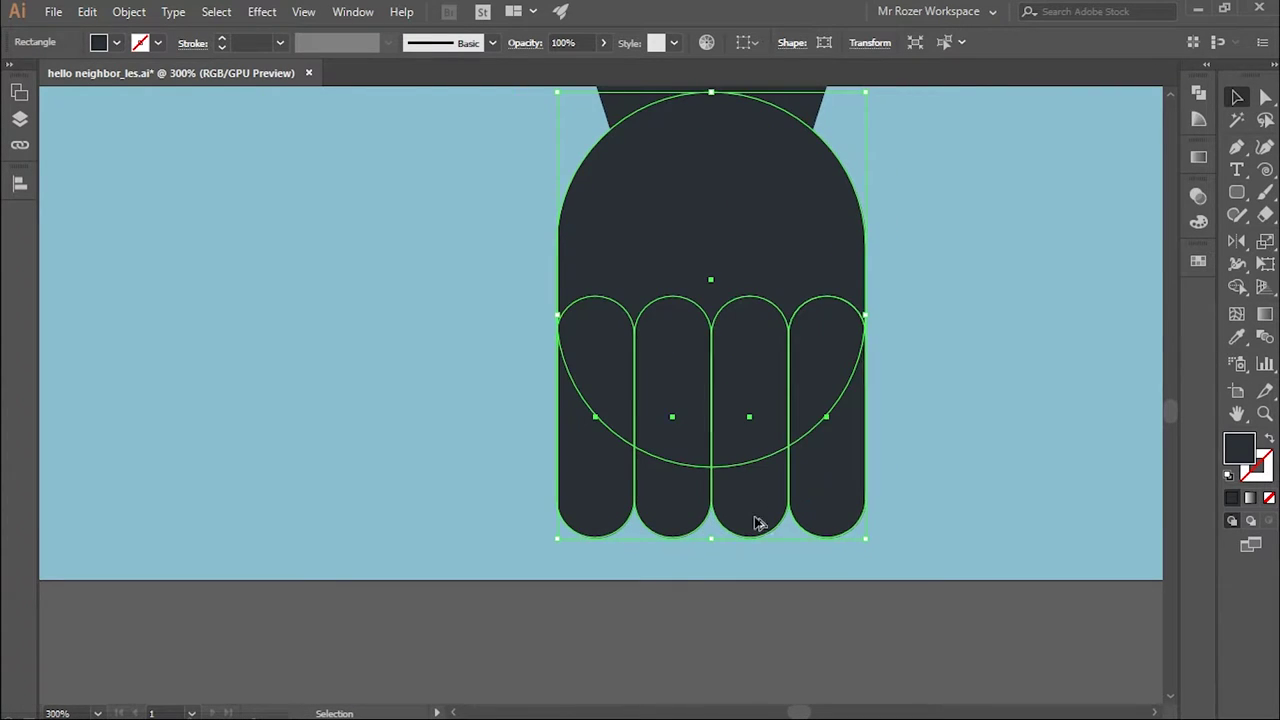
double_click(757, 523)
scroll(757, 523, "up", 2)
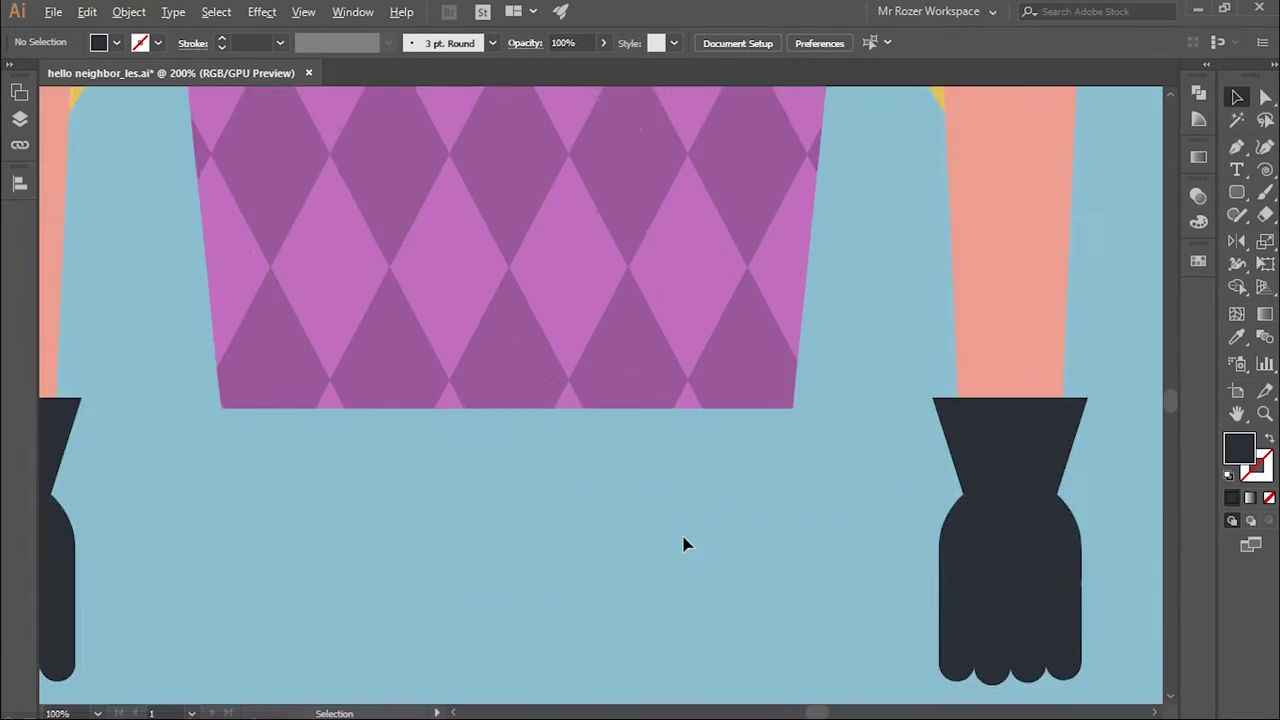
Step: Draw a band beneath the vest and eyedrop the vest's dark purple onto it
left_click_drag(986, 317, 984, 317)
key("i")
left_click(690, 240)
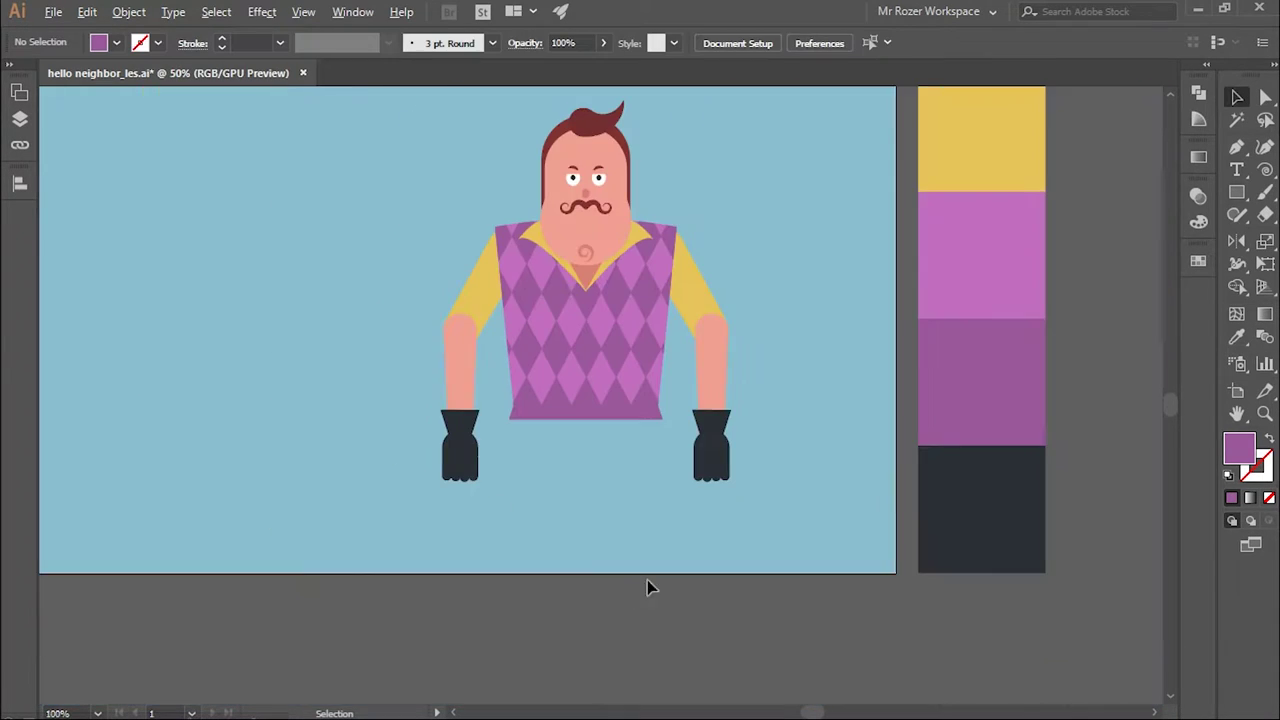
Step: Align the dark purple band's ends with the vest's sides
scroll(514, 634, "up", 1)
scroll(646, 486, "down", 1)
scroll(663, 480, "up", 3)
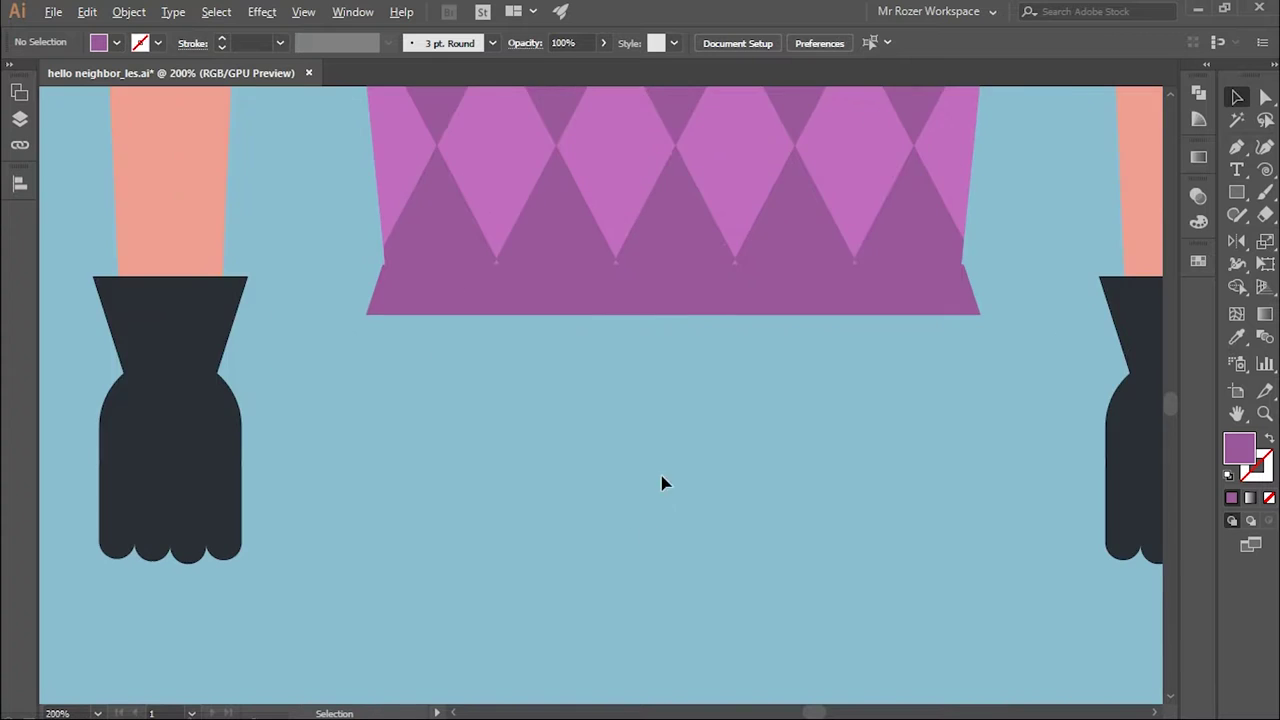
left_click(537, 331)
scroll(940, 309, "up", 3)
scroll(1031, 357, "up", 3)
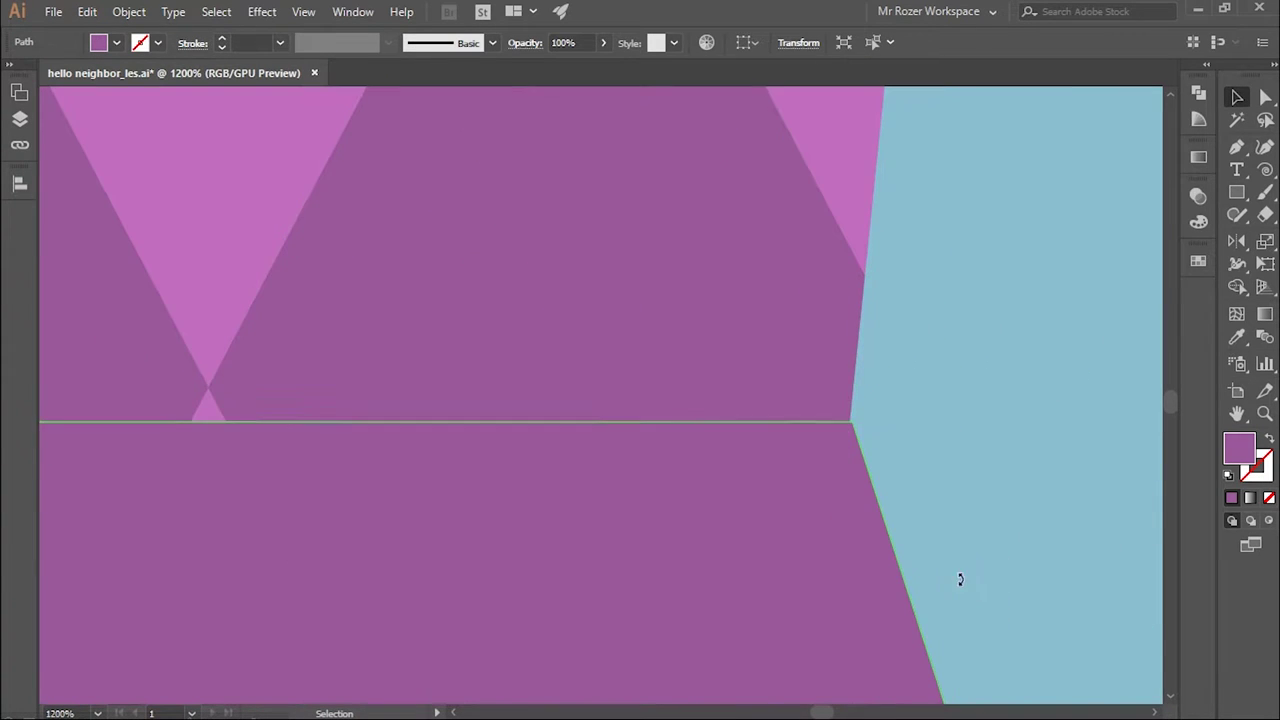
scroll(957, 577, "up", 1)
scroll(990, 500, "down", 1)
left_click_drag(925, 600, 918, 597)
scroll(745, 358, "down", 7)
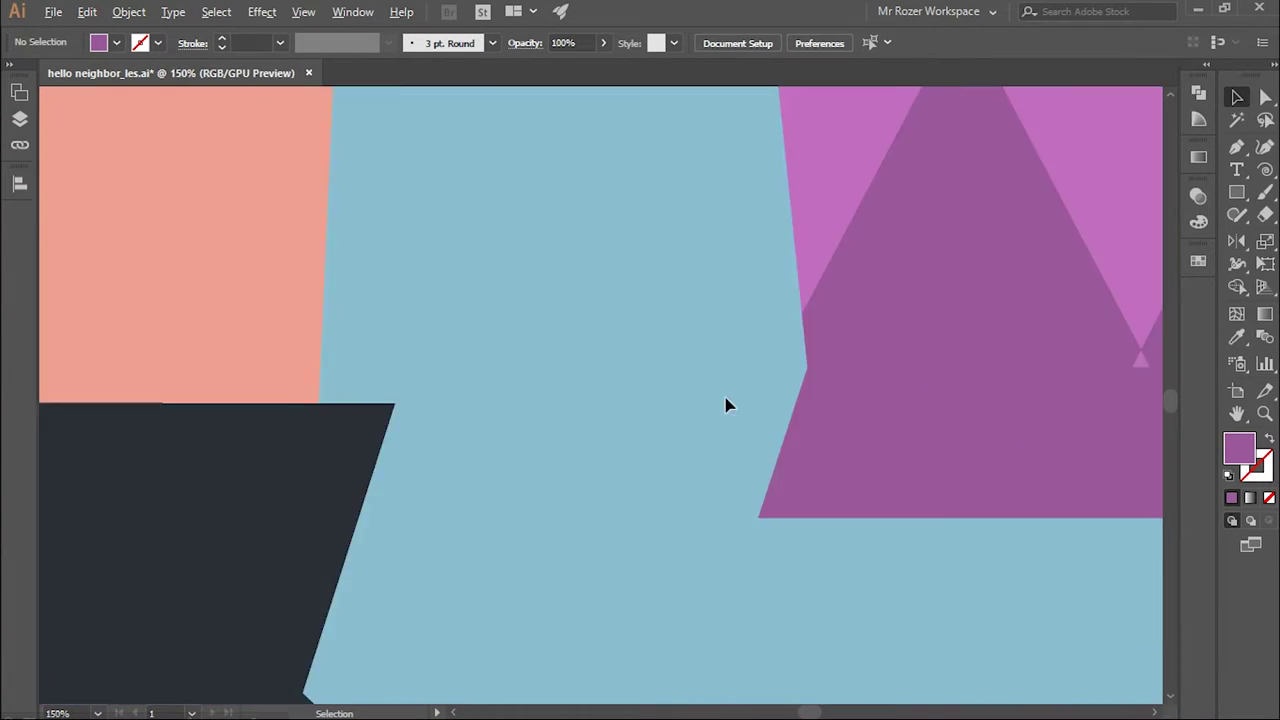
scroll(726, 480, "down", 2)
left_click(520, 293)
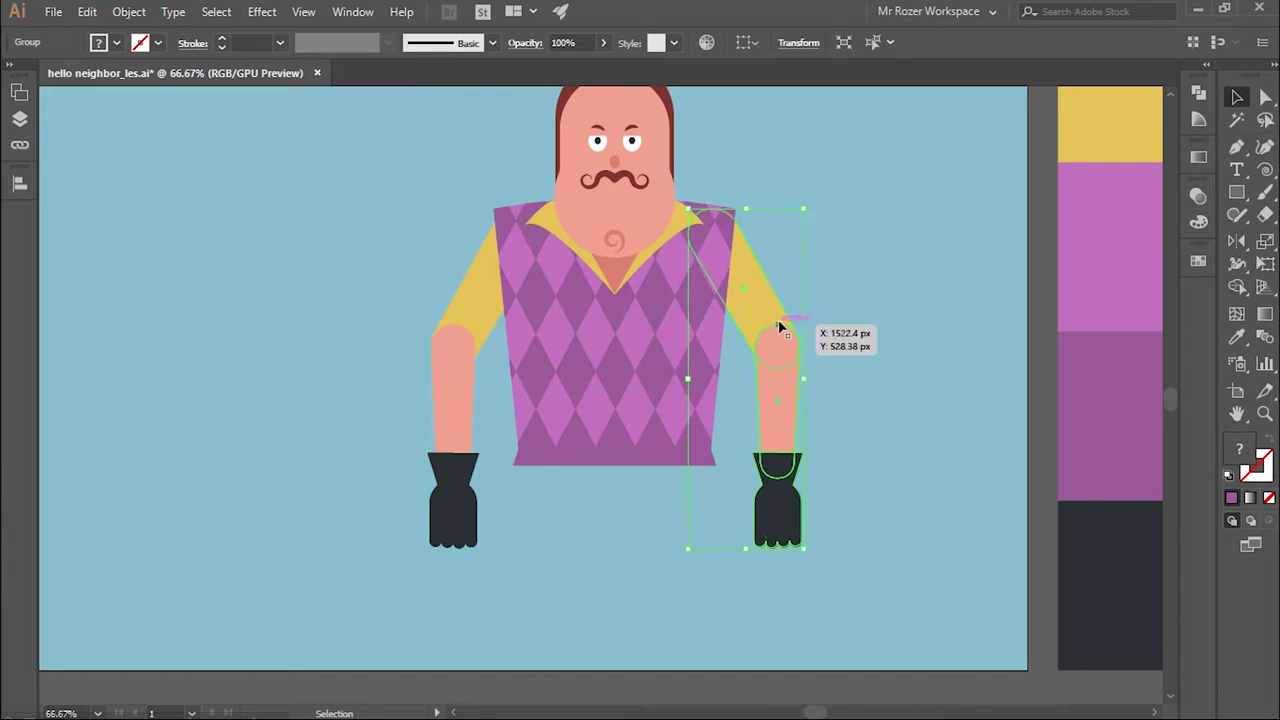
scroll(620, 470, "up", 2)
Step: Draw a rectangle under the vest and stretch it down to trouser length
left_click_drag(1237, 192, 1062, 194)
scroll(528, 258, "down", 1)
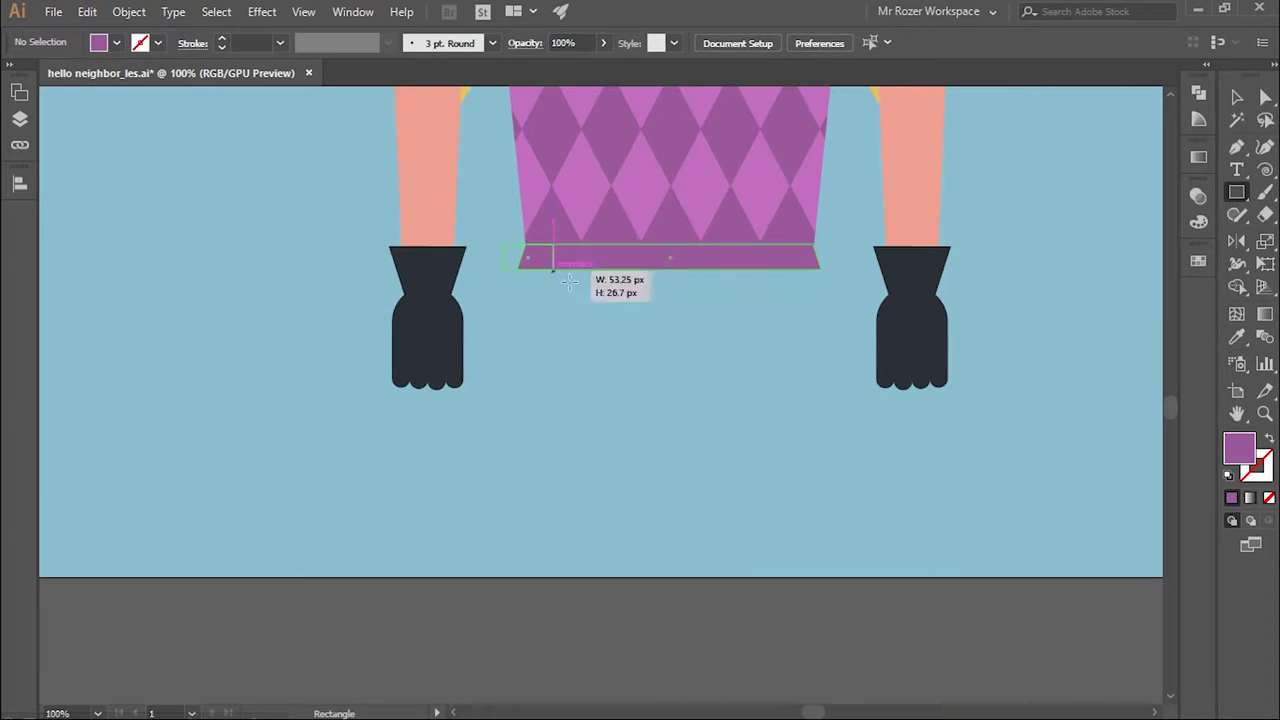
left_click_drag(808, 570, 808, 570)
scroll(768, 565, "up", 1)
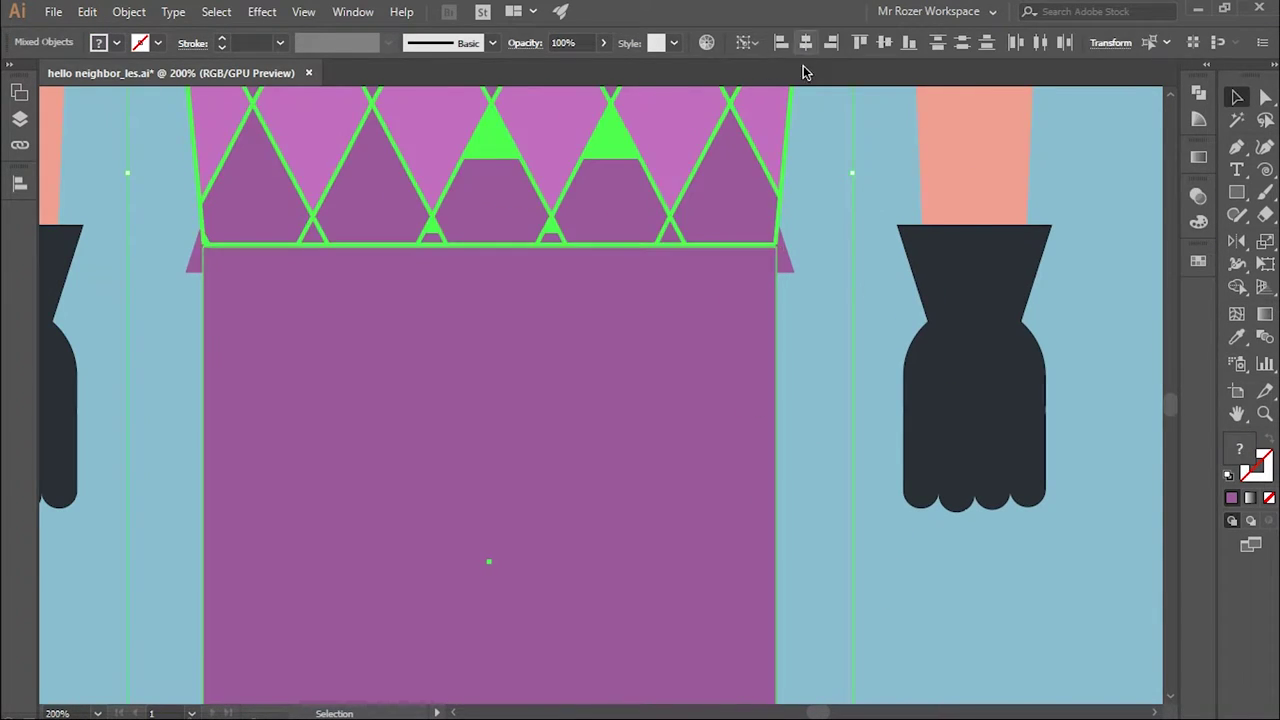
scroll(637, 306, "down", 1)
scroll(491, 366, "down", 2)
left_click_drag(577, 492, 566, 617)
scroll(820, 234, "down", 3)
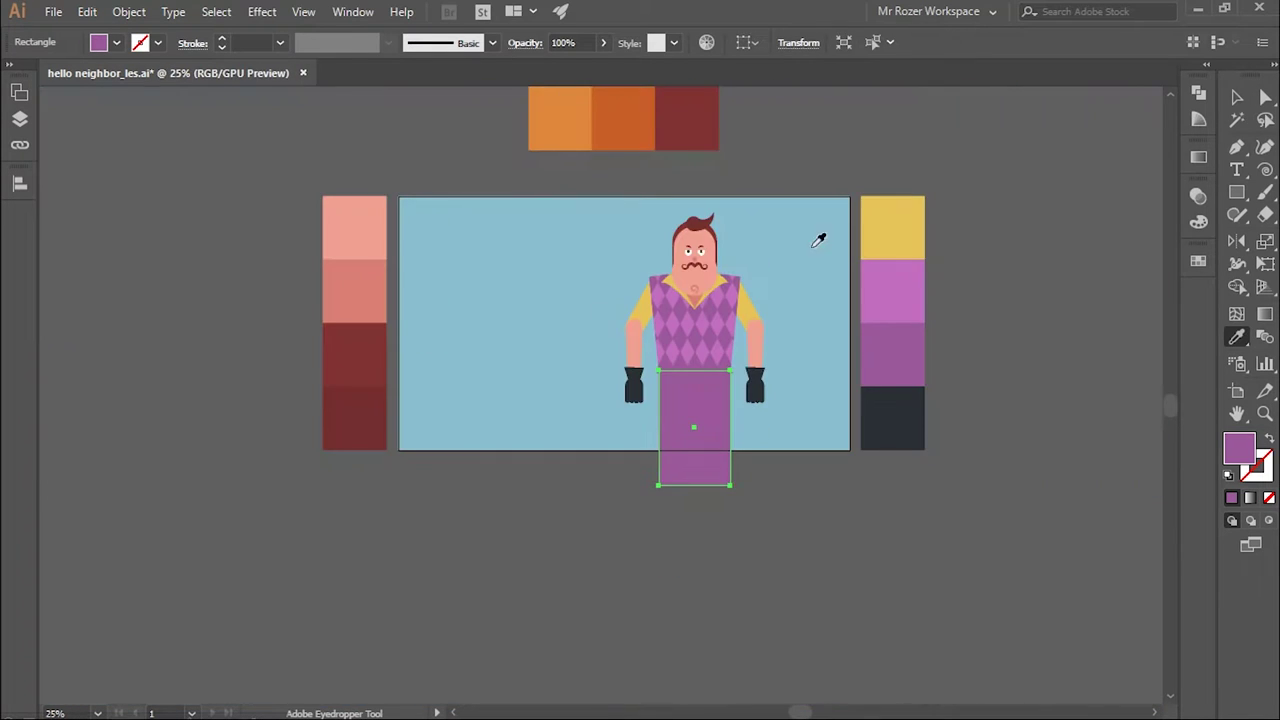
Step: Fill the trousers orange and select the rounded gap shape along with them
left_click(560, 110)
scroll(1097, 251, "up", 2)
scroll(789, 452, "up", 2)
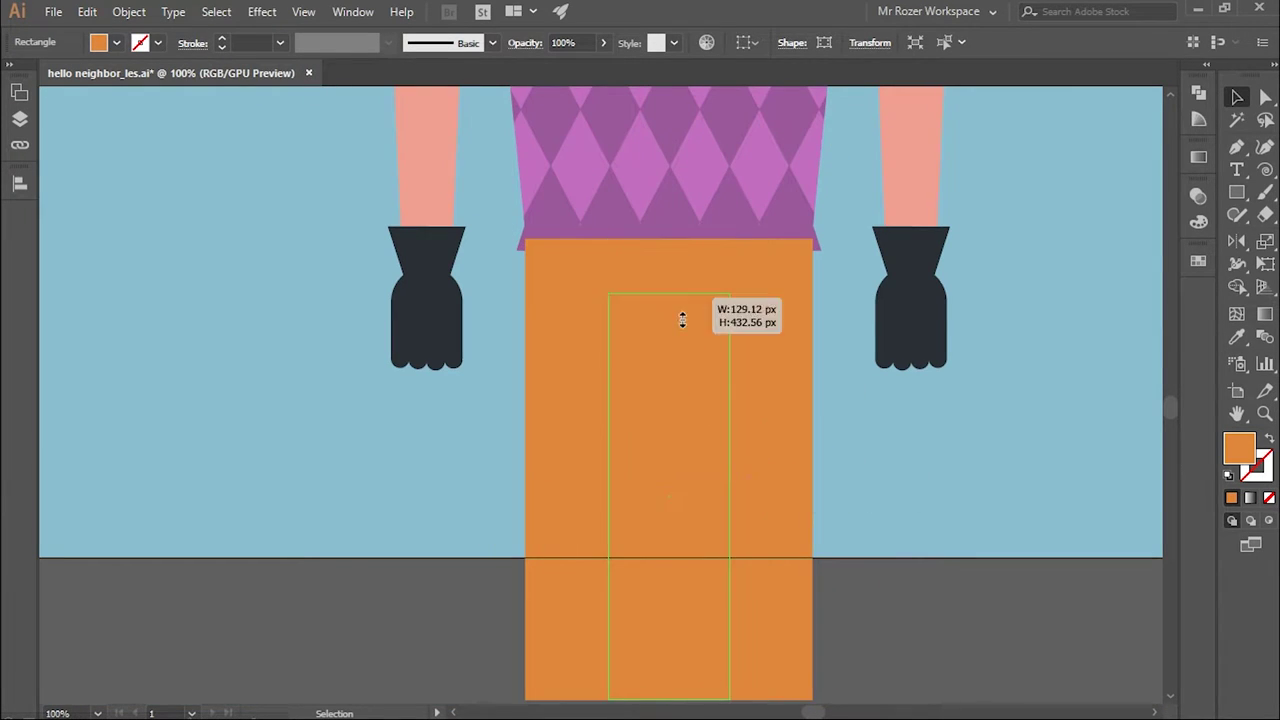
left_click(773, 459)
scroll(573, 428, "down", 2)
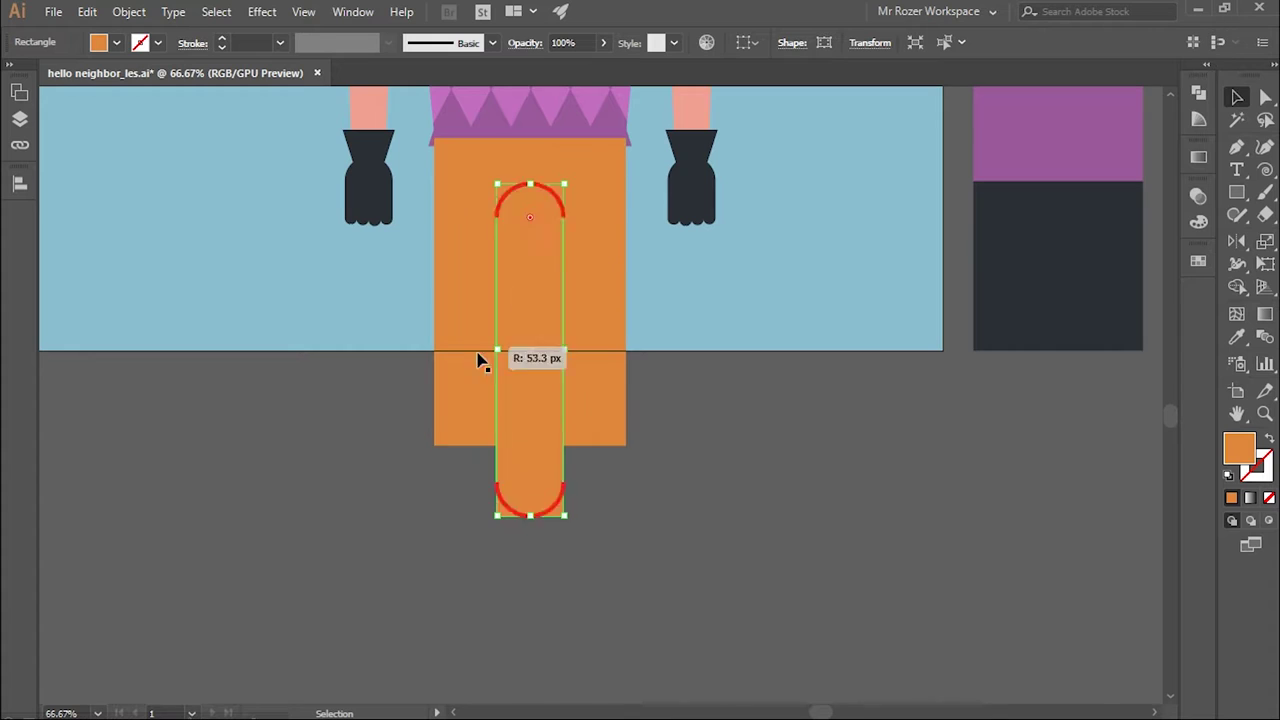
scroll(751, 326, "up", 2)
left_click(580, 449, "shift")
Step: Cut the rounded arch from the trousers with Minus Front and add an anchor on the leg edge
key("ctrl+z")
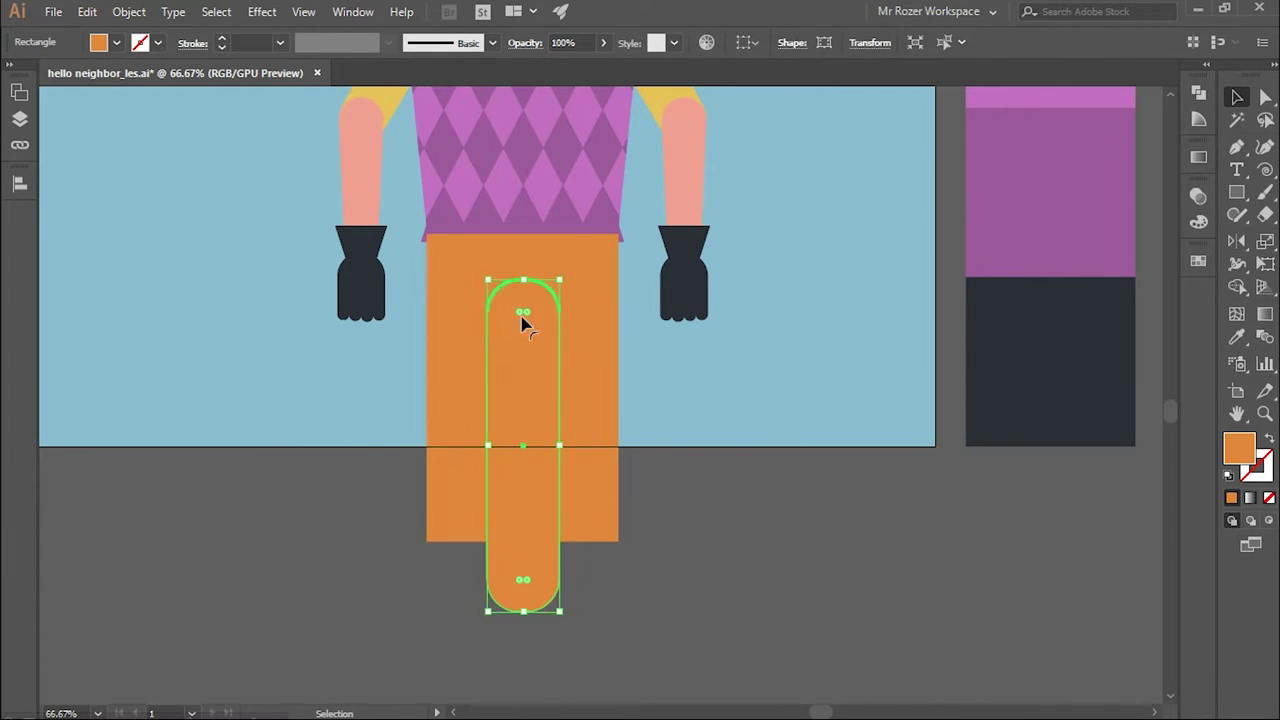
left_click(1199, 92)
left_click(1003, 128)
key("a")
left_click(730, 576)
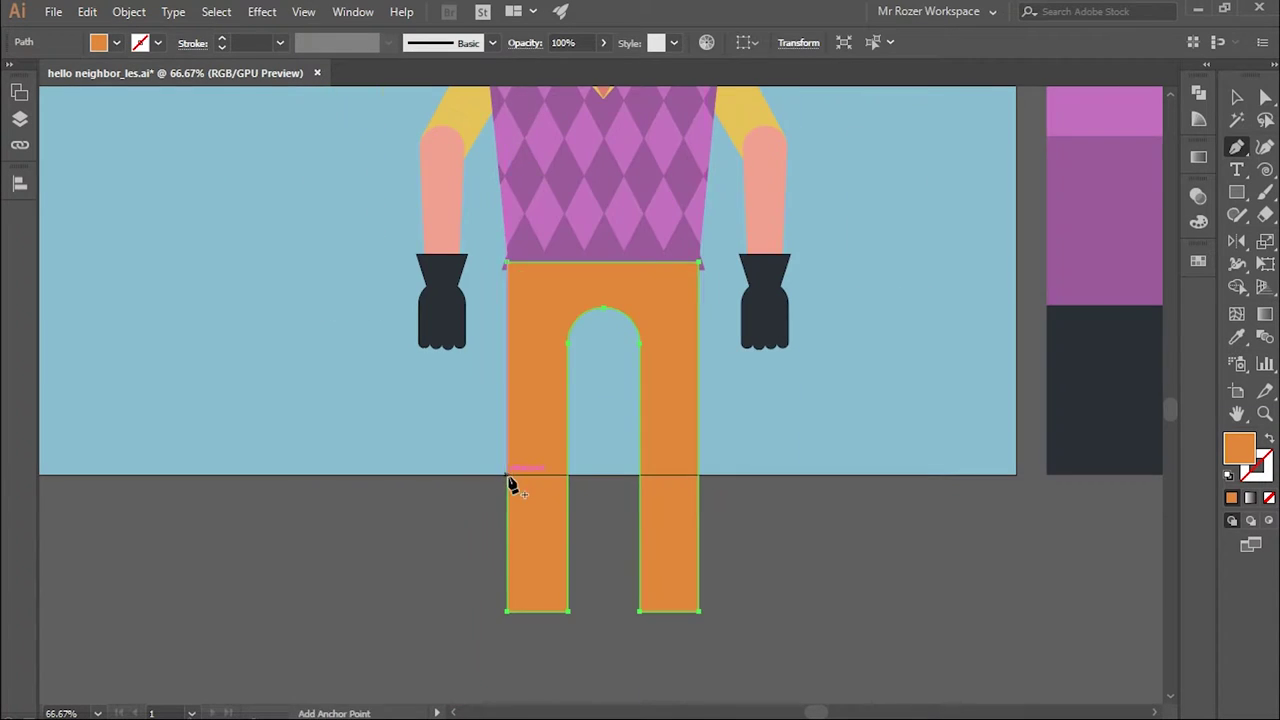
left_click(508, 472)
scroll(510, 484, "up", 3)
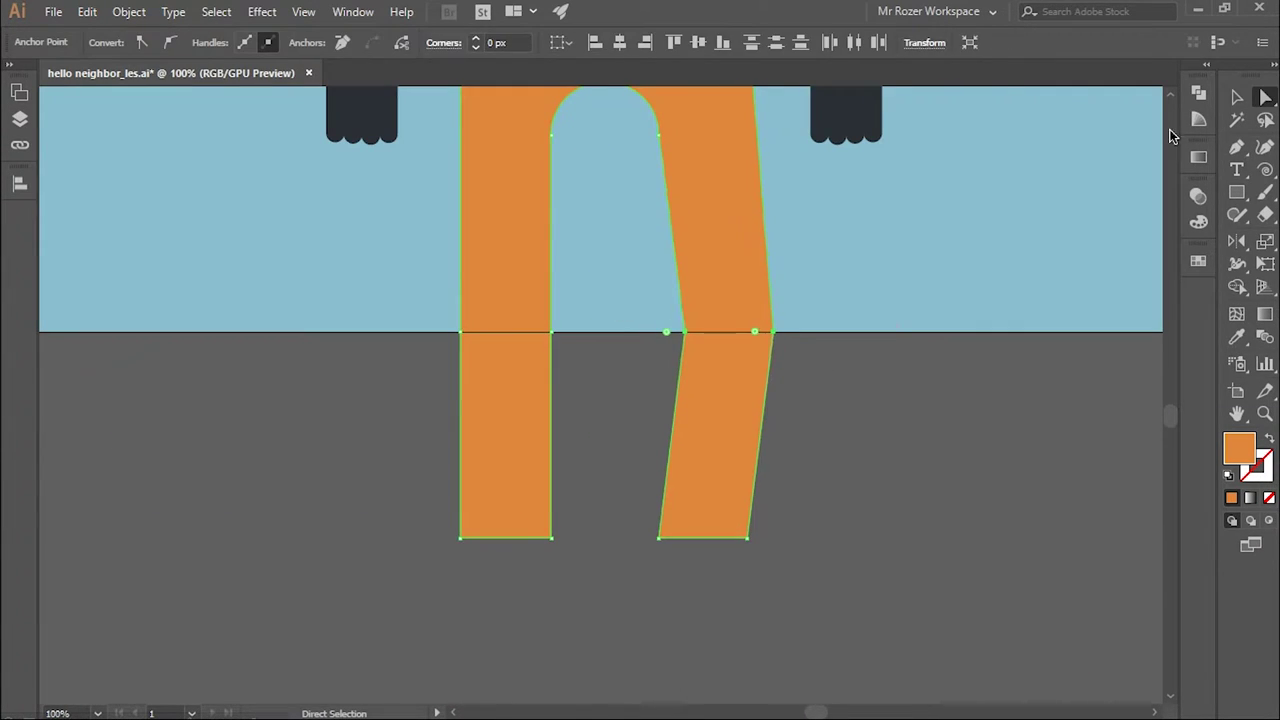
Step: Move the whole finished character up and left on the blue artboard
scroll(731, 430, "down", 3)
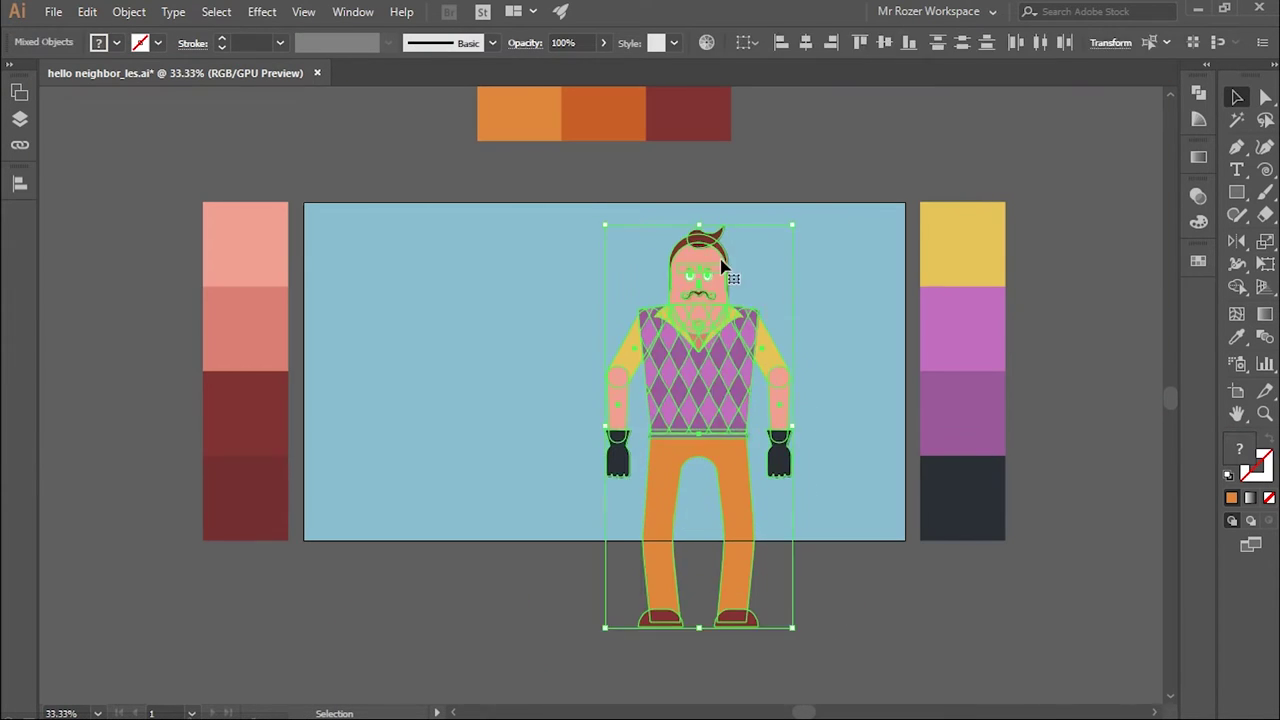
left_click_drag(688, 406, 654, 352)
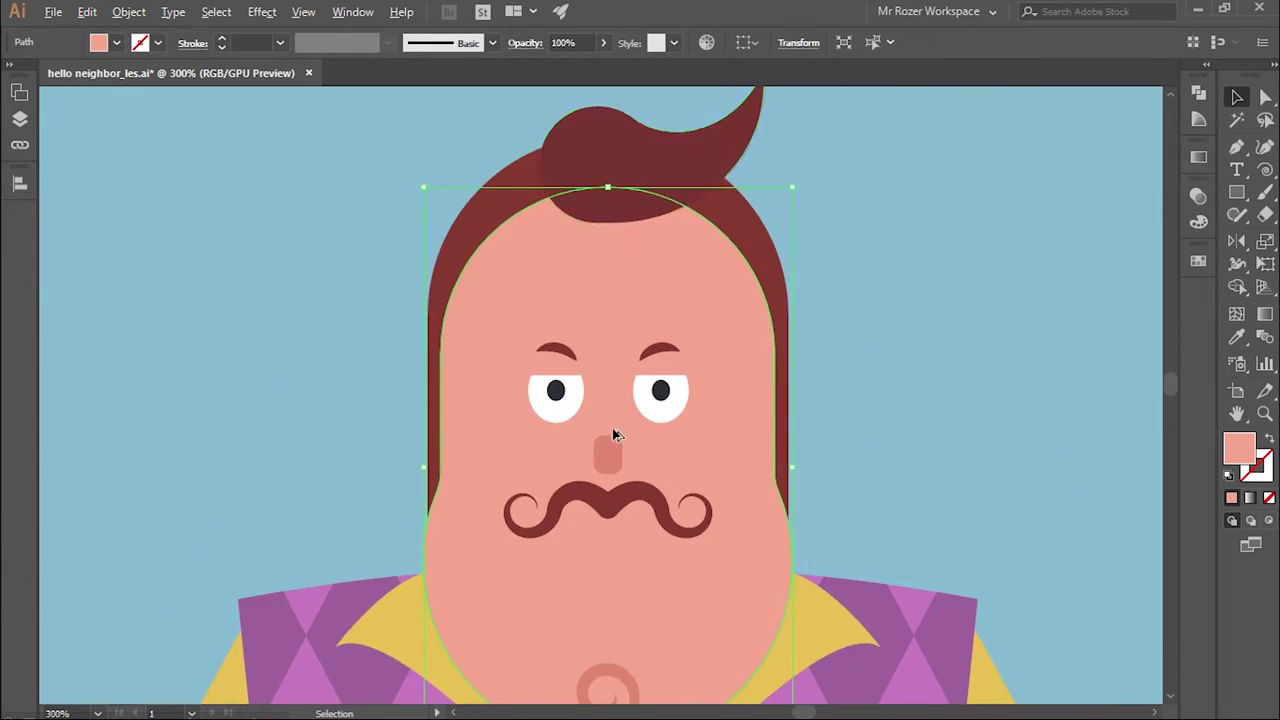
Step: Set the dark pupil fill and flatten the transparency of the eye artwork
left_click(981, 405)
left_click(838, 247)
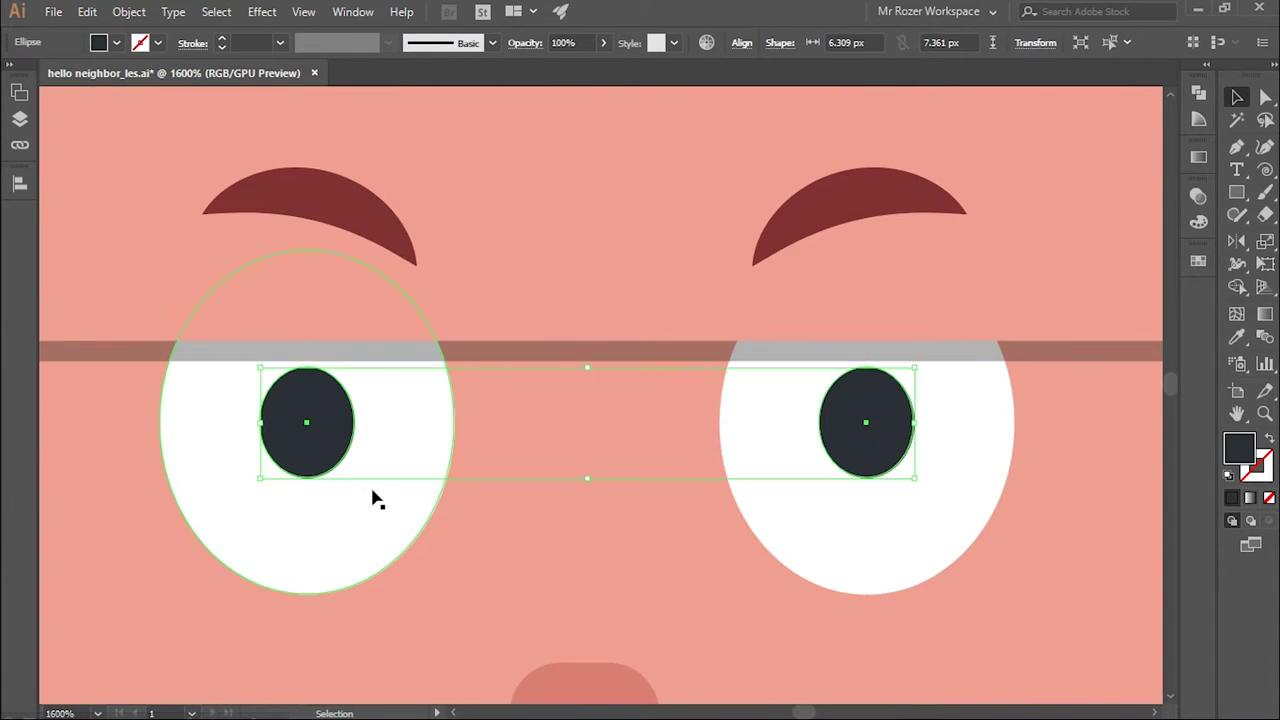
left_click(380, 490)
key("ctrl+minus")
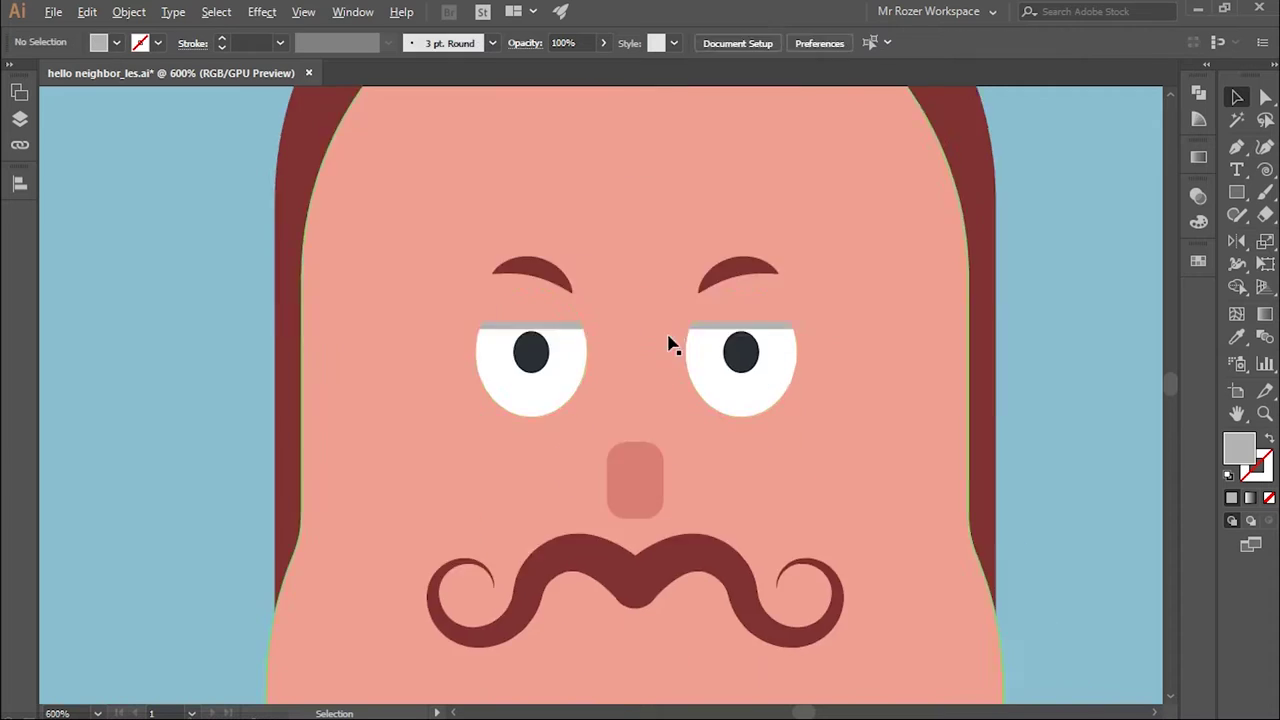
left_click(128, 11)
left_click(470, 274)
left_click(243, 487)
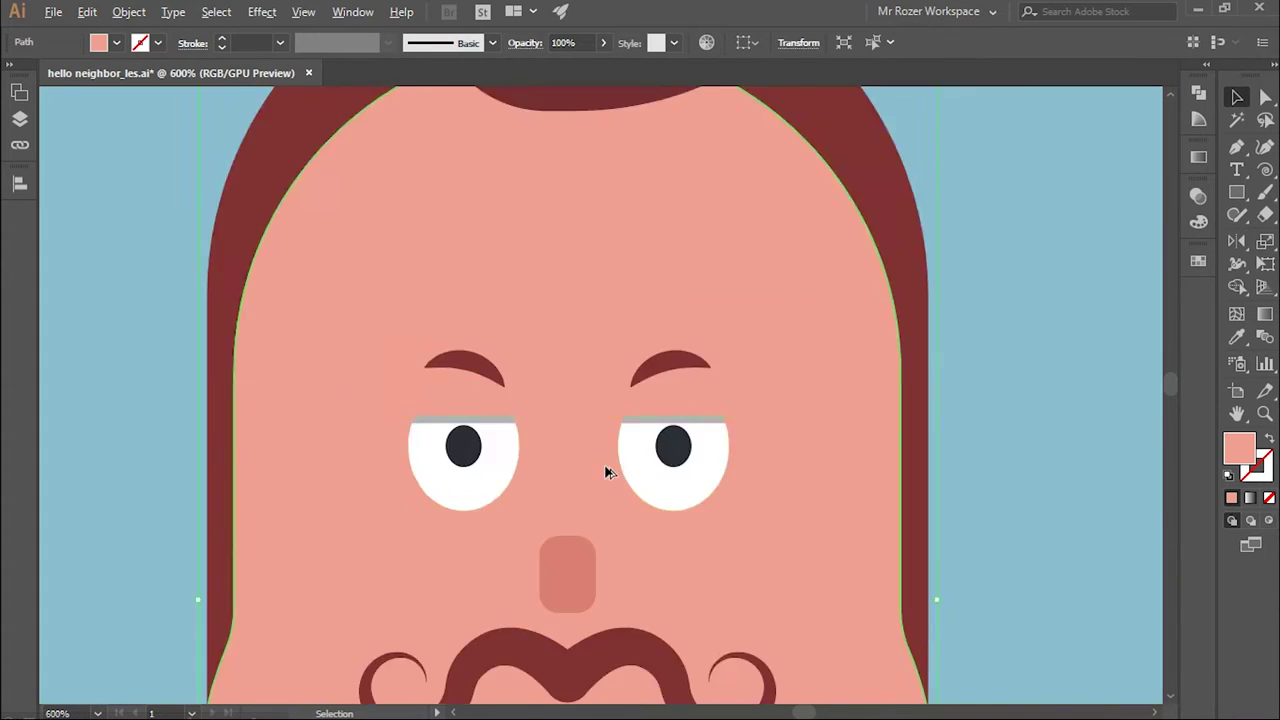
Step: Give the copied ellipse a #333333 fill, scissor it into an arc, and shrink it slightly
key("ctrl+plus")
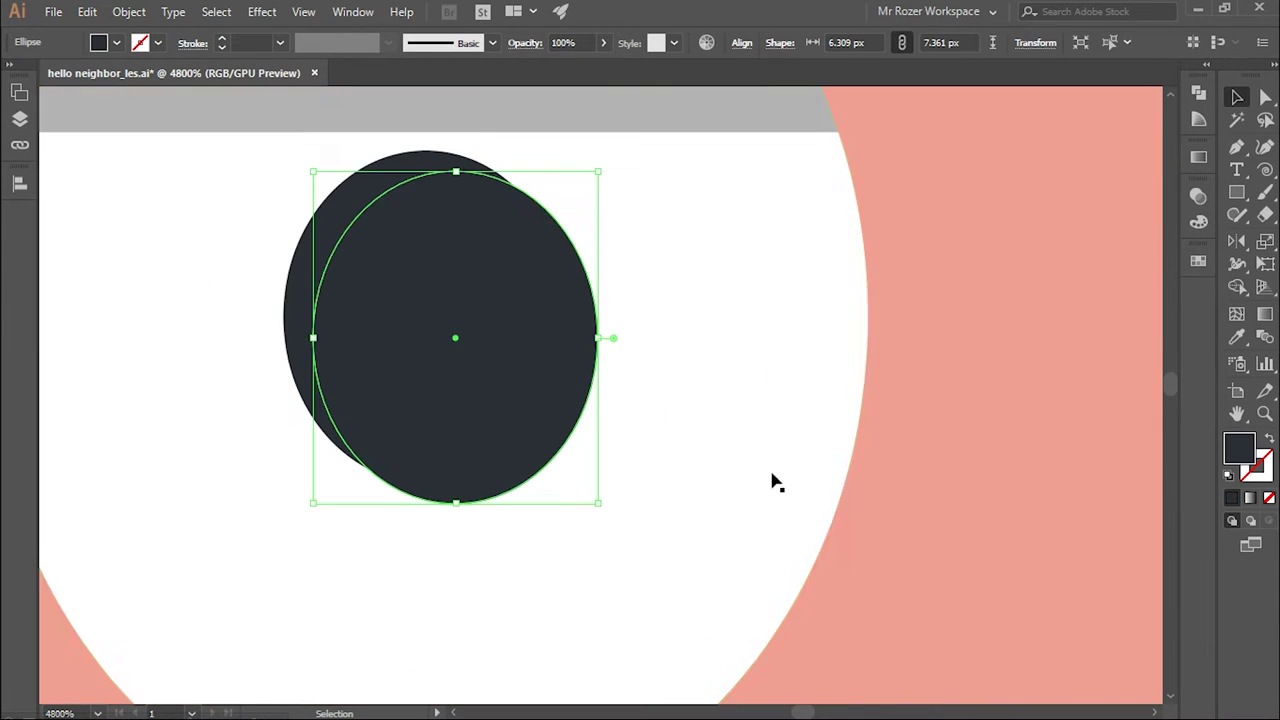
double_click(1240, 449)
type("333333")
key("Return")
key("c")
key("ctrl+plus")
left_click(509, 376)
left_click(888, 376)
key("Delete")
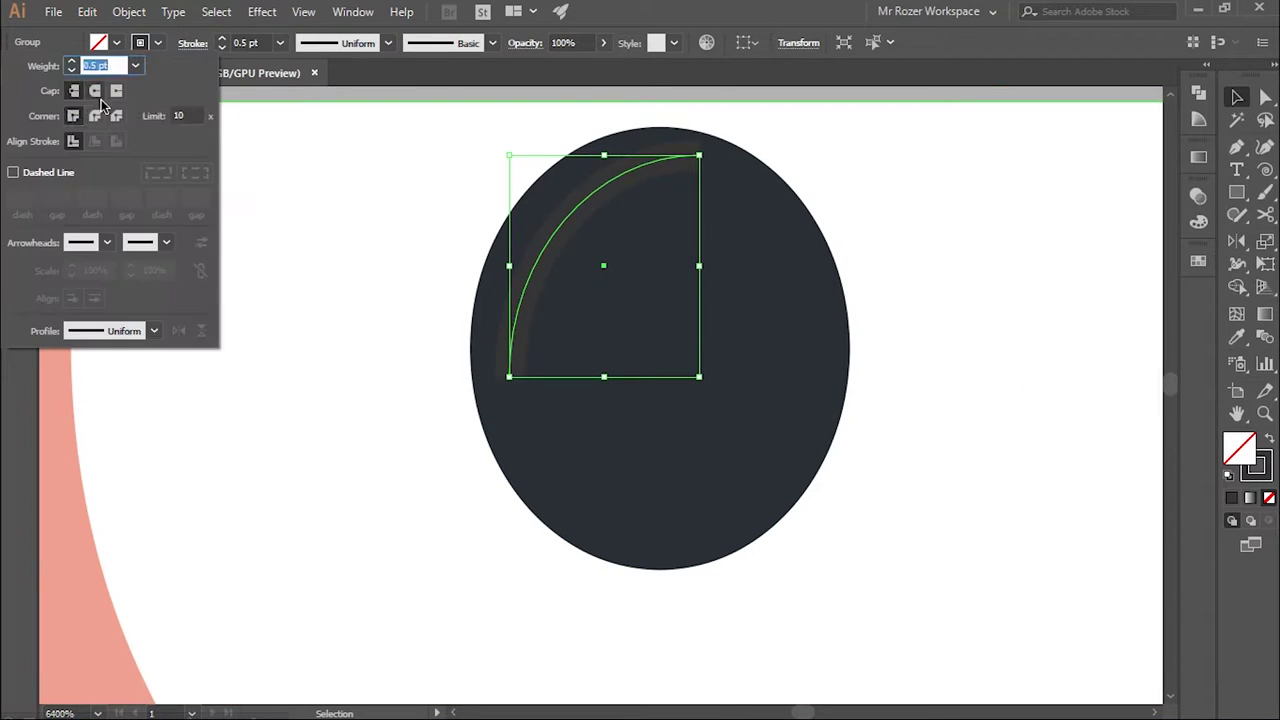
left_click_drag(660, 166, 636, 188)
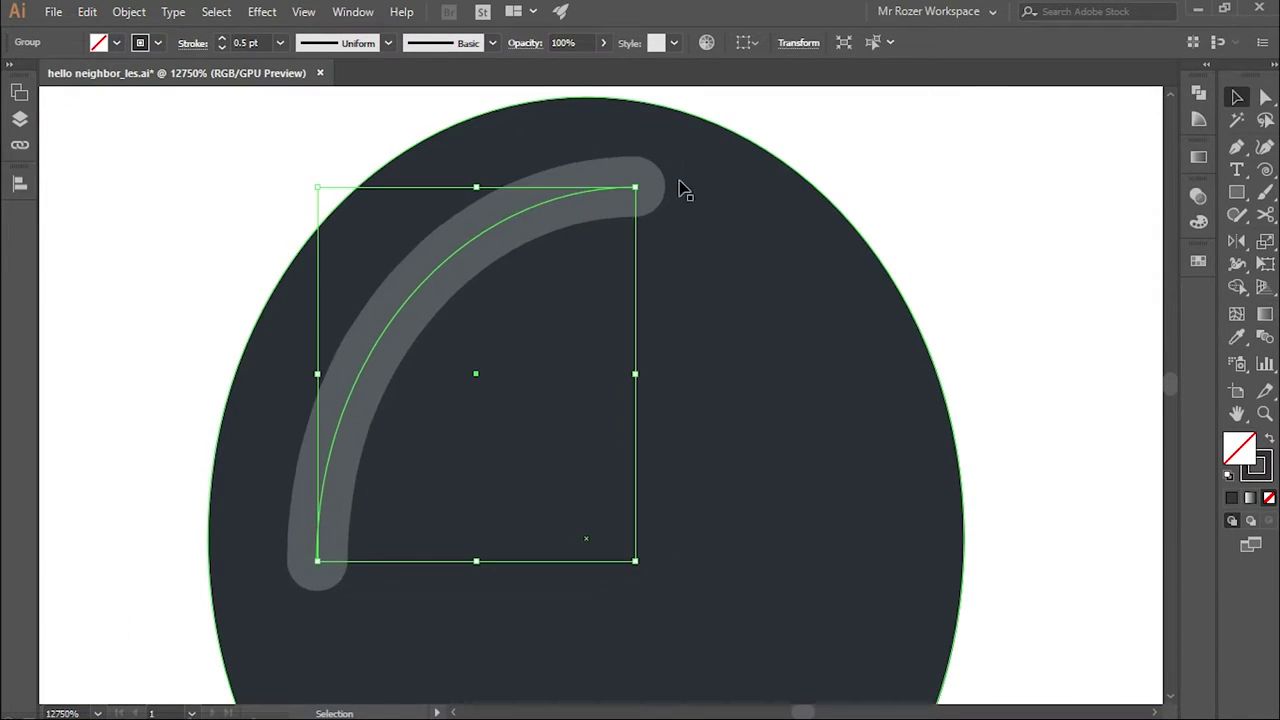
Step: Flatten the highlight arc's transparency and isolate it for editing
key("ctrl+minus")
key("ctrl+minus")
key("ctrl+minus")
key("ctrl+plus")
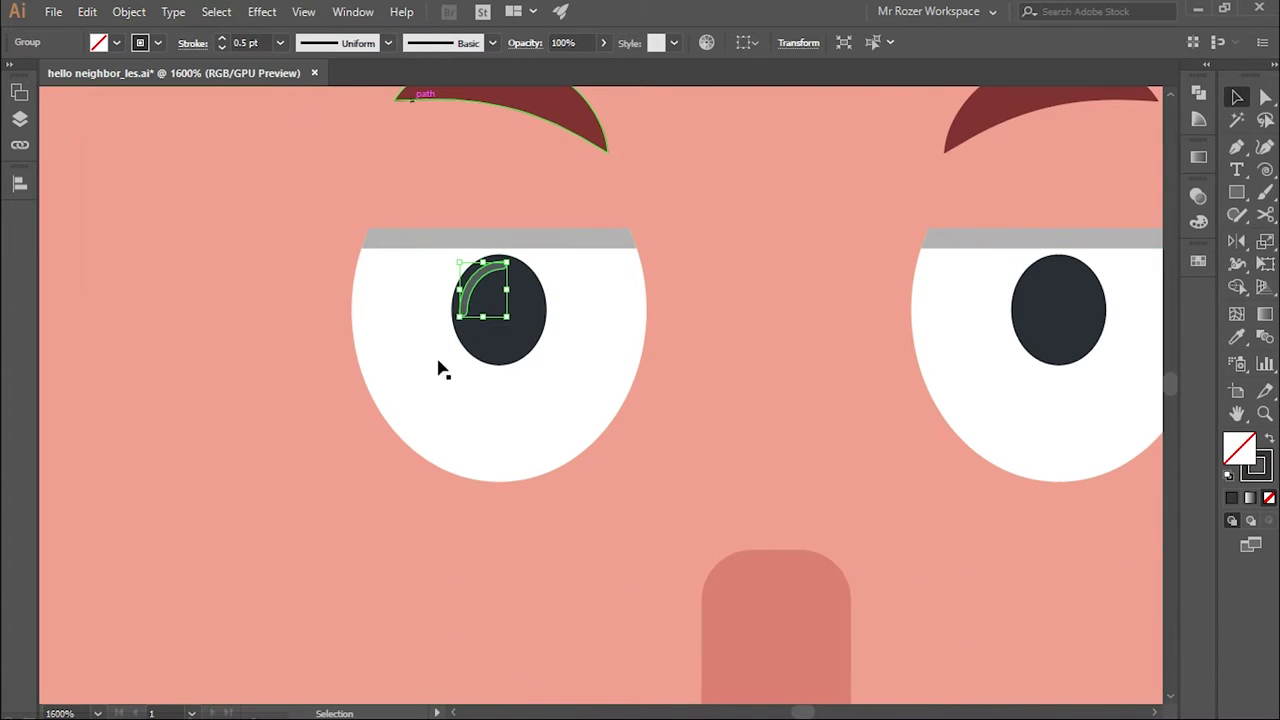
left_click(129, 11)
left_click(243, 326)
left_click(251, 489)
double_click(350, 290)
key("ctrl+minus")
key("ctrl+minus")
key("ctrl+minus")
Step: Reflect a copy of the left highlight arc onto the right pupil
key("Escape")
key("v")
key("ctrl+plus")
key("ctrl+plus")
left_click(615, 490)
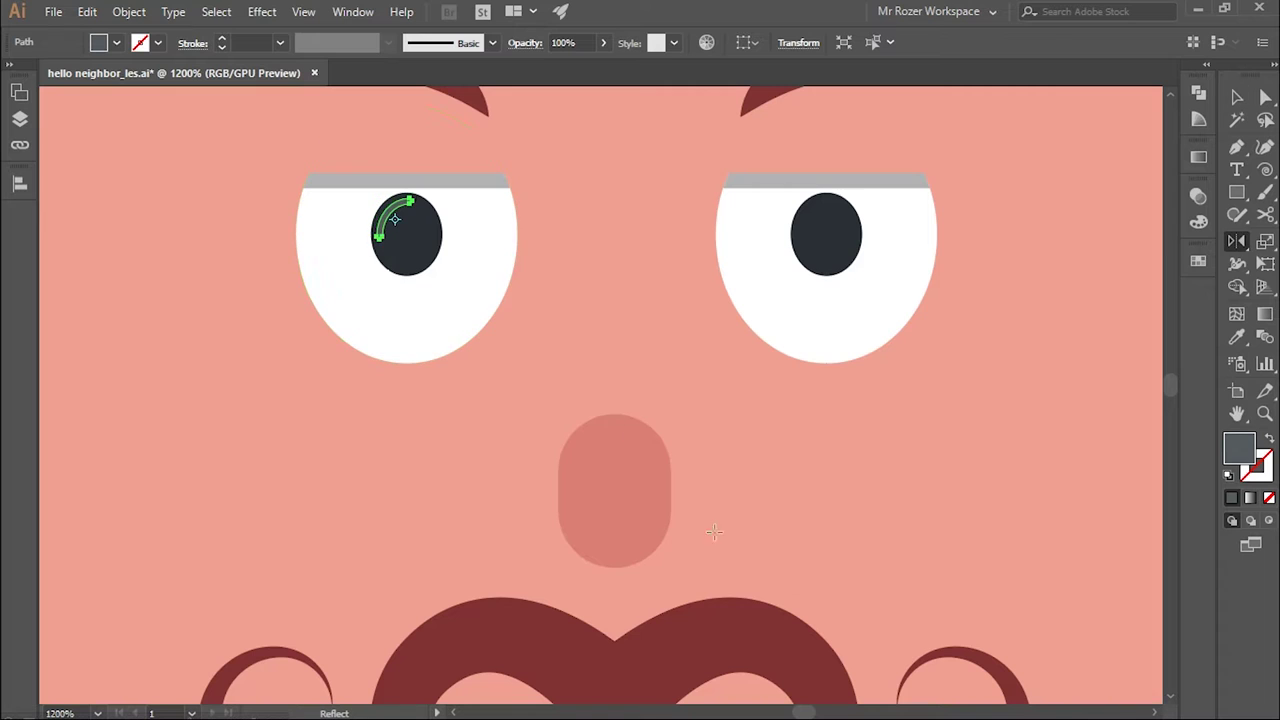
left_click(615, 490, "alt")
key("Return")
key("ctrl+plus")
key("ctrl+plus")
key("ctrl+plus")
right_click(992, 177)
key("Escape")
key("v")
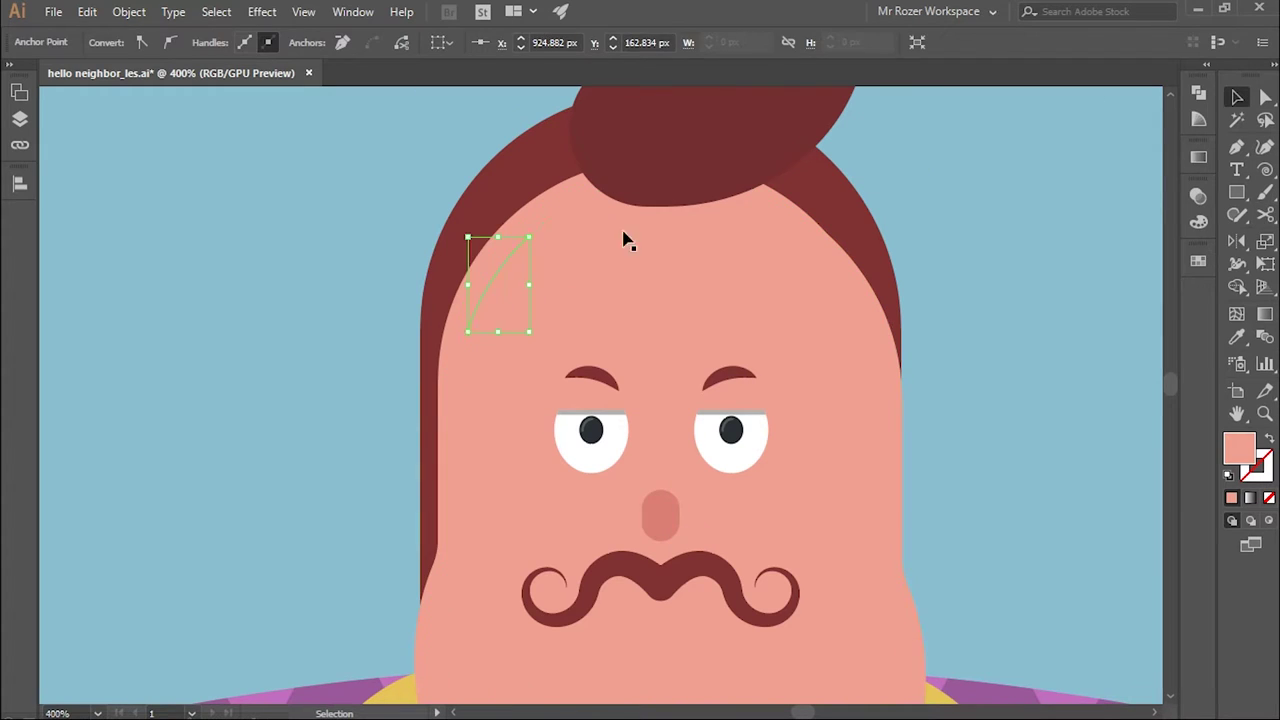
Step: Select the highlight arc with the face outline and open the stroke weight settings
left_click(623, 240, "shift")
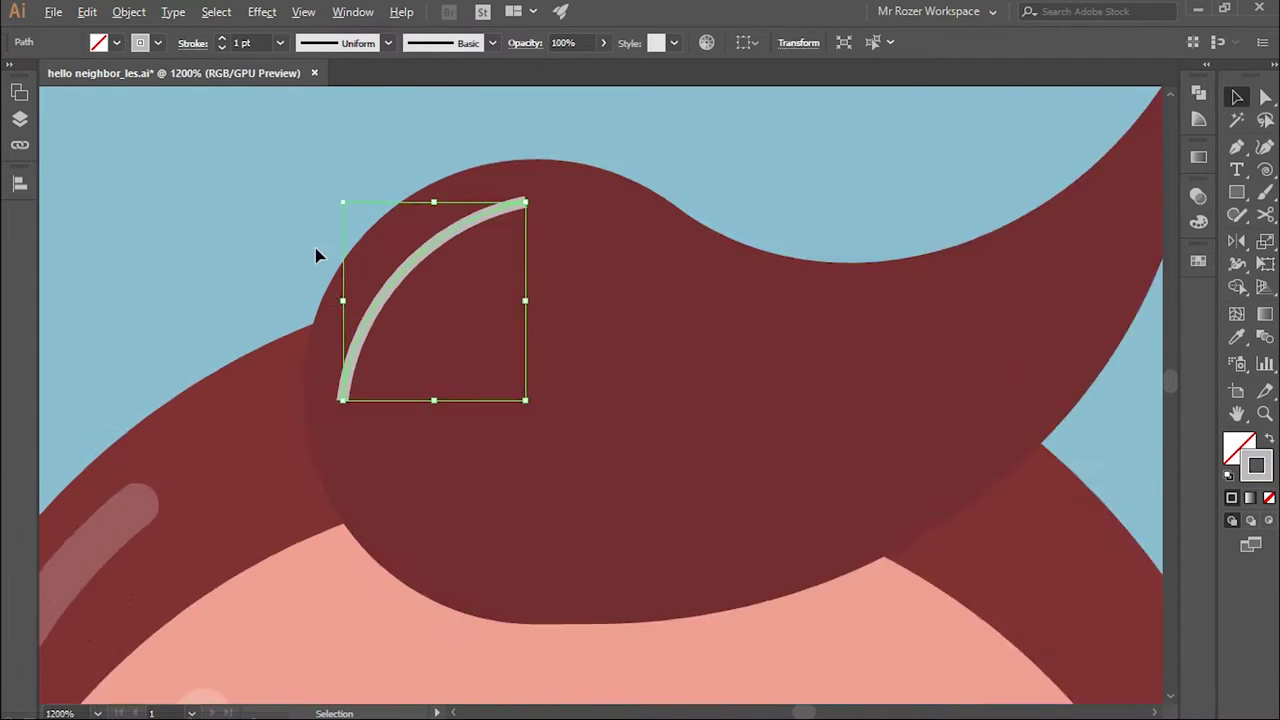
left_click(192, 42)
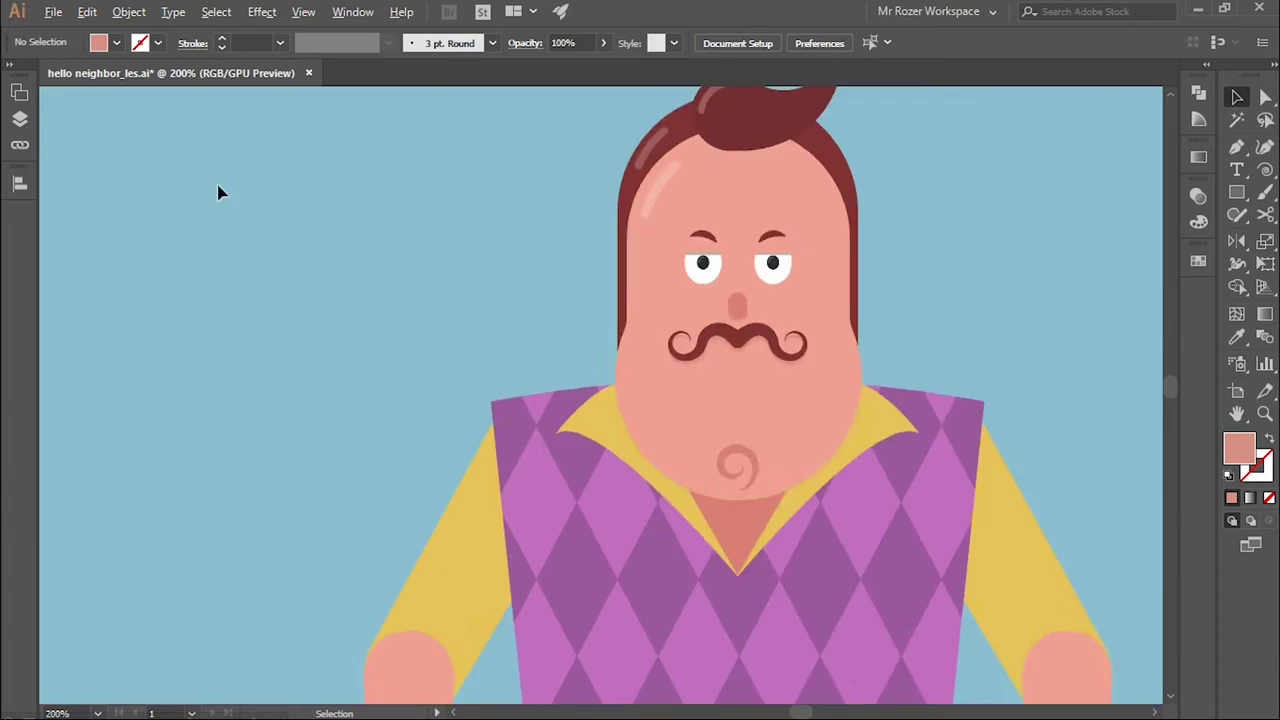
Step: Give the vest's L-shaped accent a #222222 colour, then deselect to review the character
key("ctrl+minus")
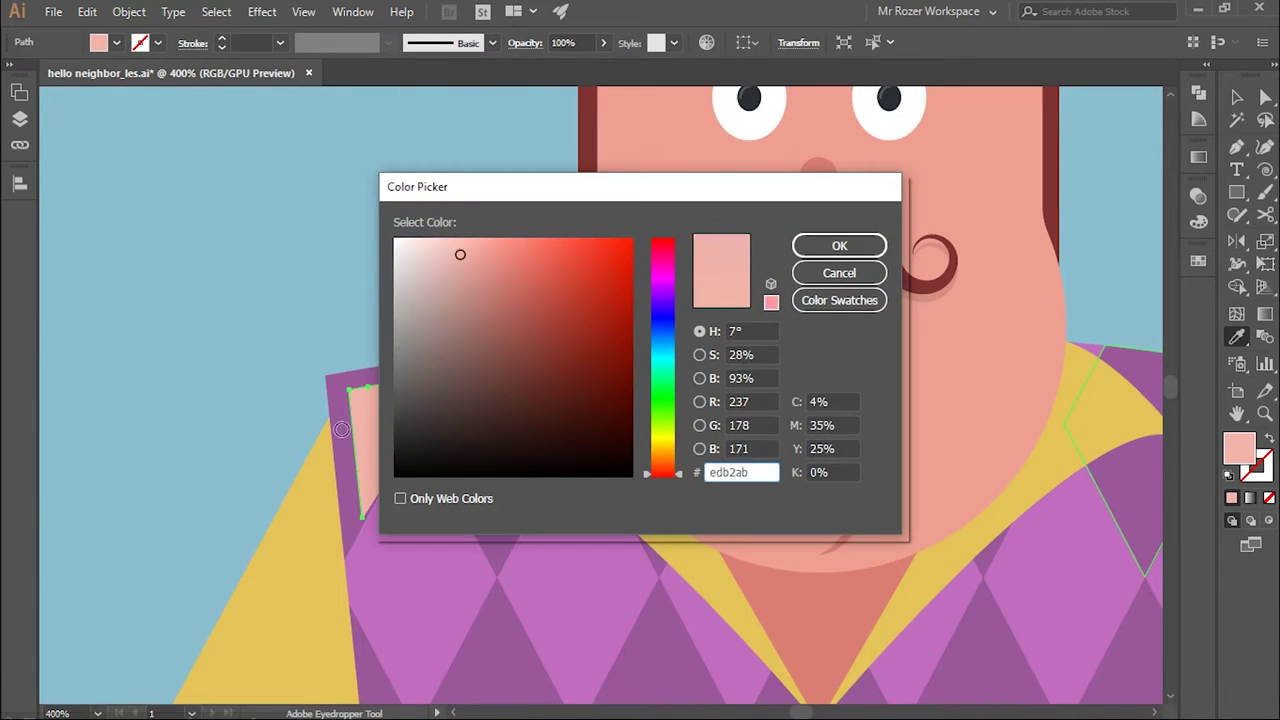
type("222222")
key("Return")
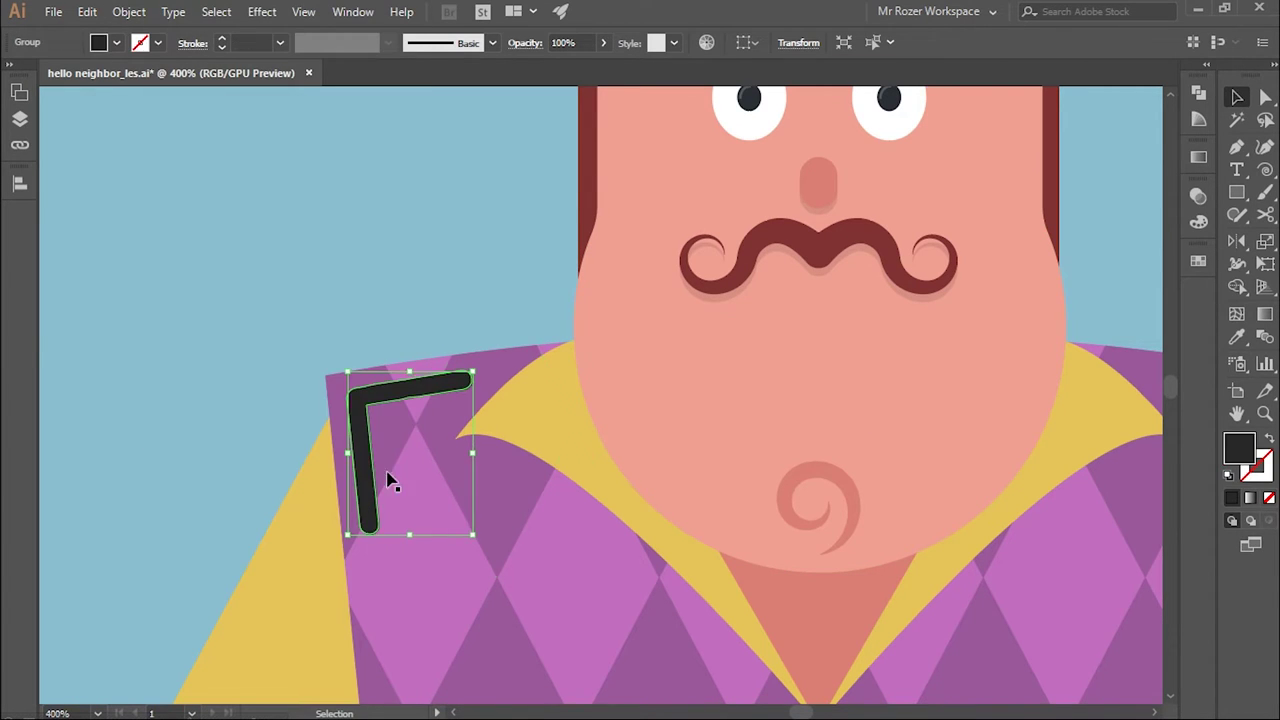
left_click(1144, 190)
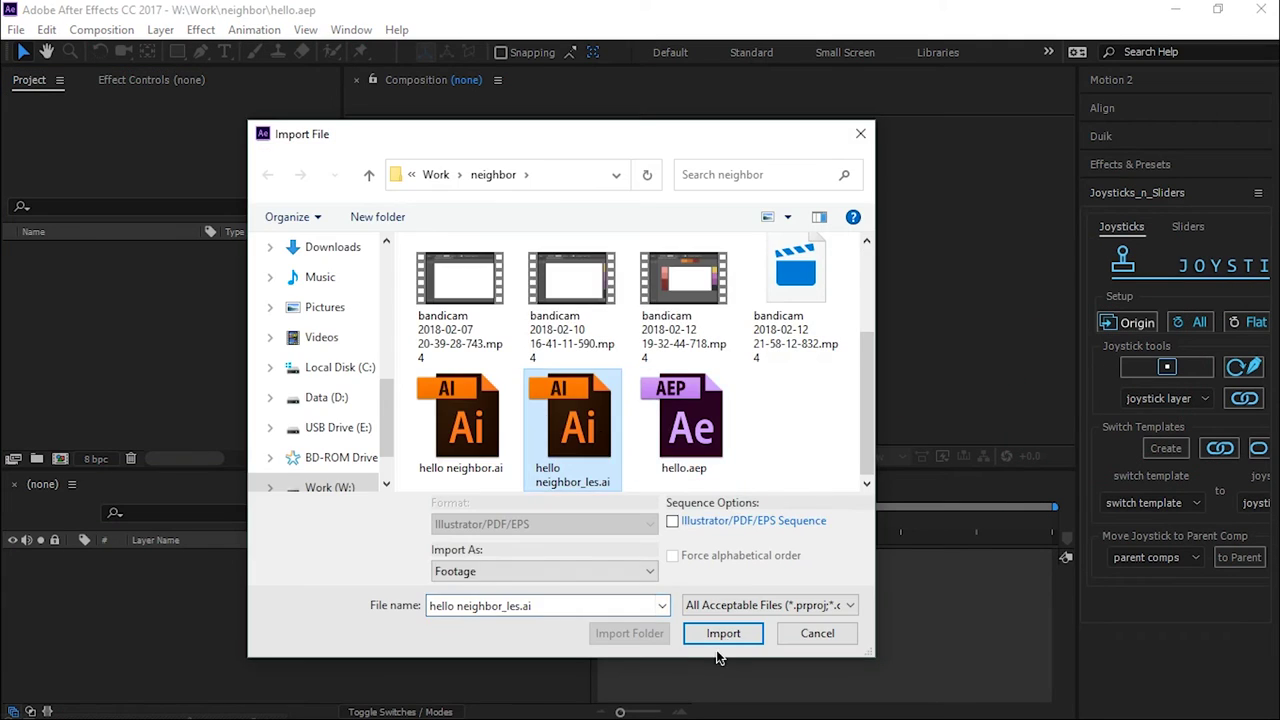
Step: Import the file, open the hello neighbor_les composition, and set Head_shadow and Shadow to Multiply
left_click(723, 633)
double_click(83, 267)
left_click(184, 630)
left_click(168, 662, "ctrl")
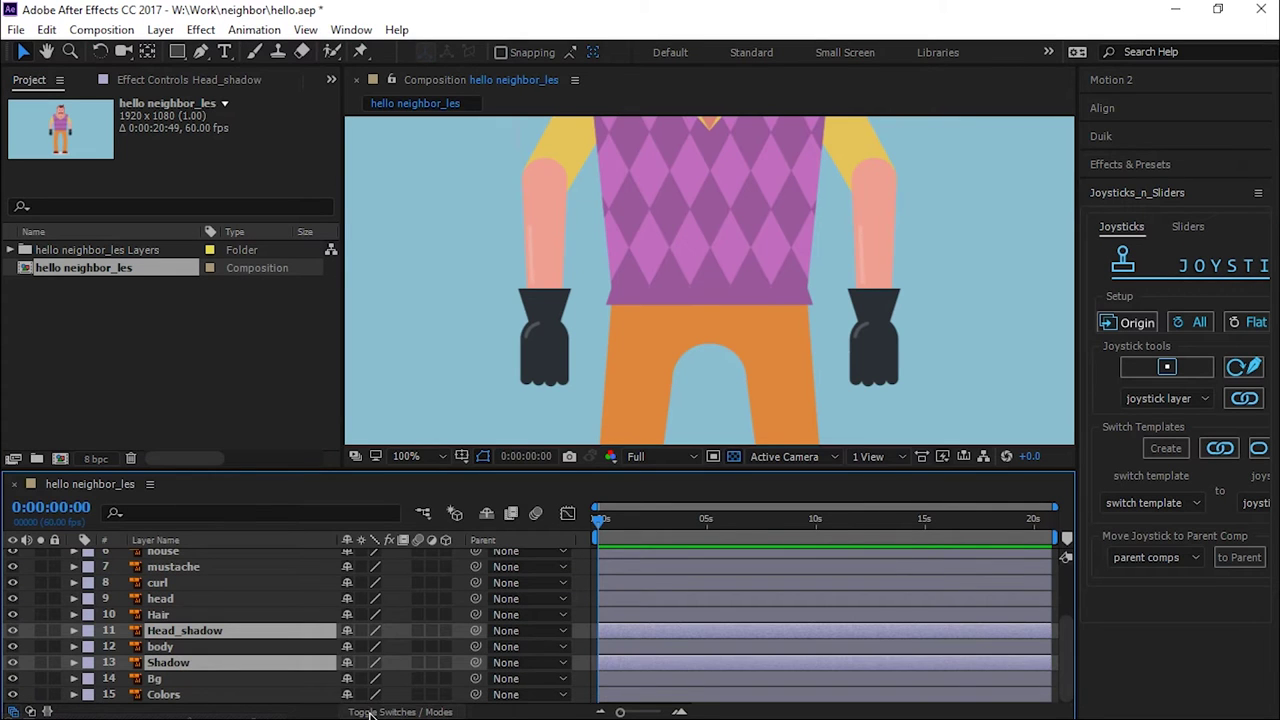
left_click(365, 630)
left_click(404, 120)
key("F4")
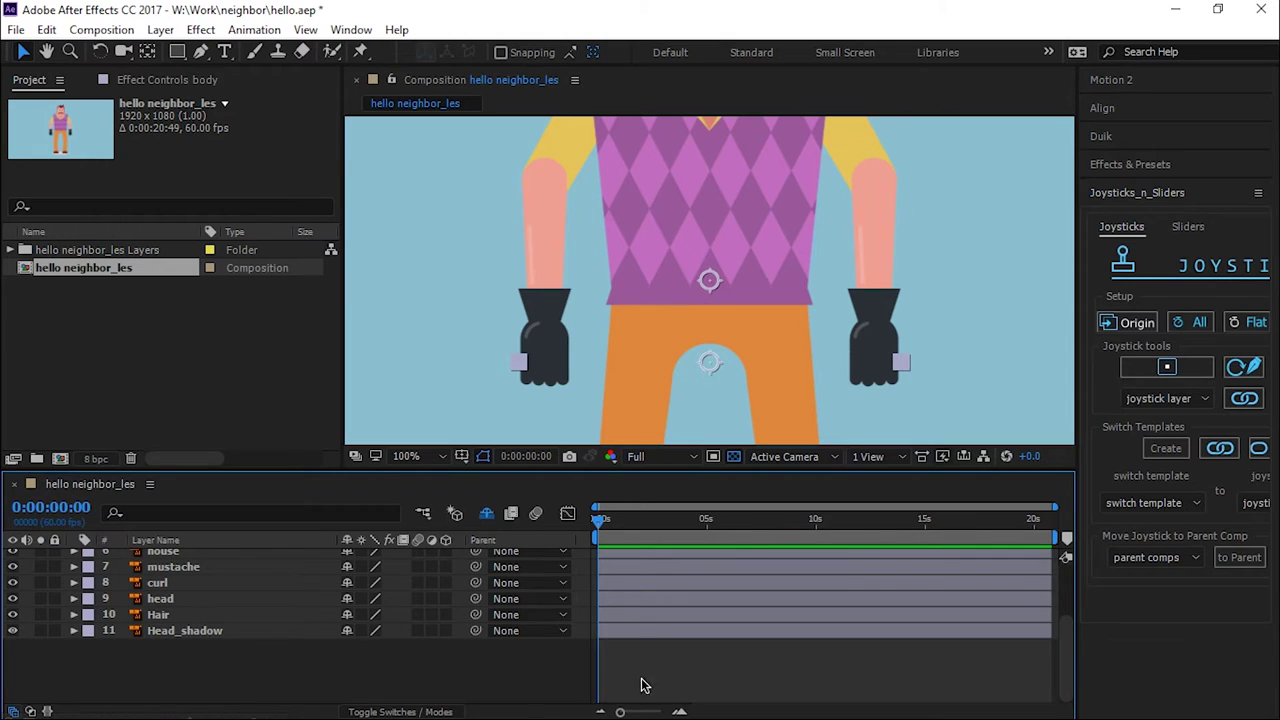
Step: Reveal all layers' Position and, at frame 1, nudge the mustache and curl slightly right
key("ctrl+a")
key("alt+shift+p")
key("Page_Down")
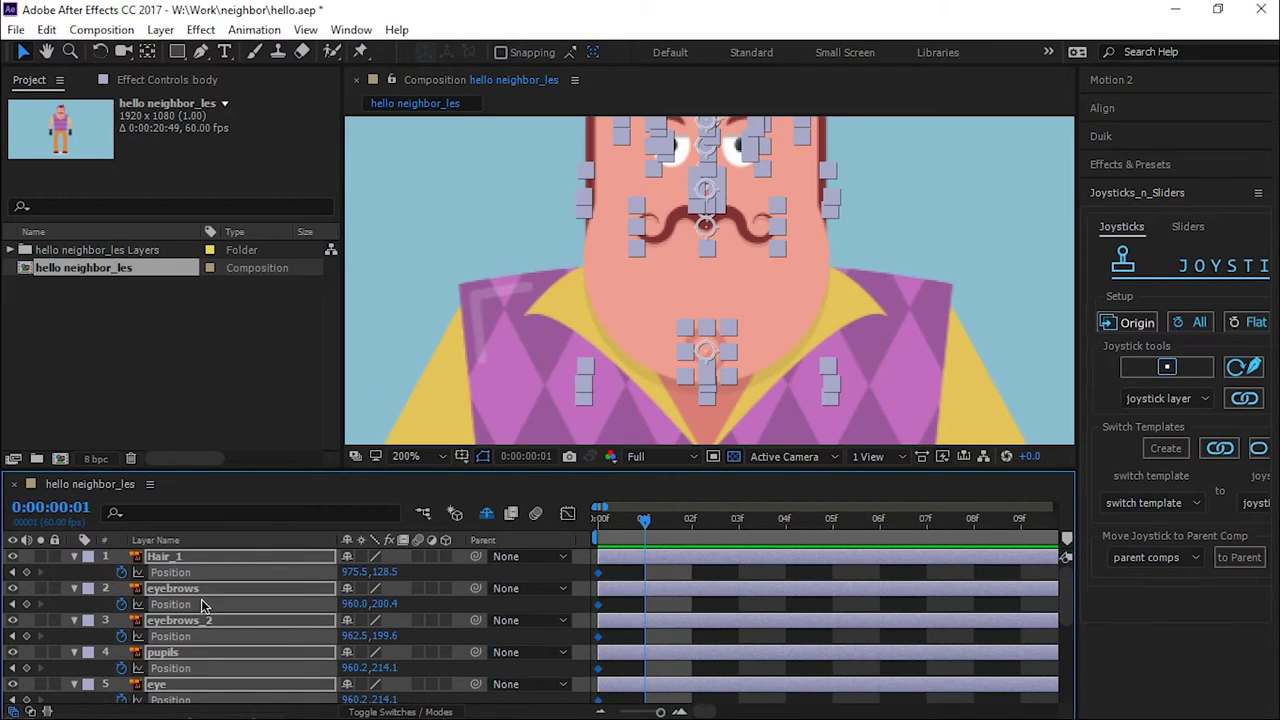
left_click_drag(705, 225, 723, 225)
scroll(704, 377, "down", 2)
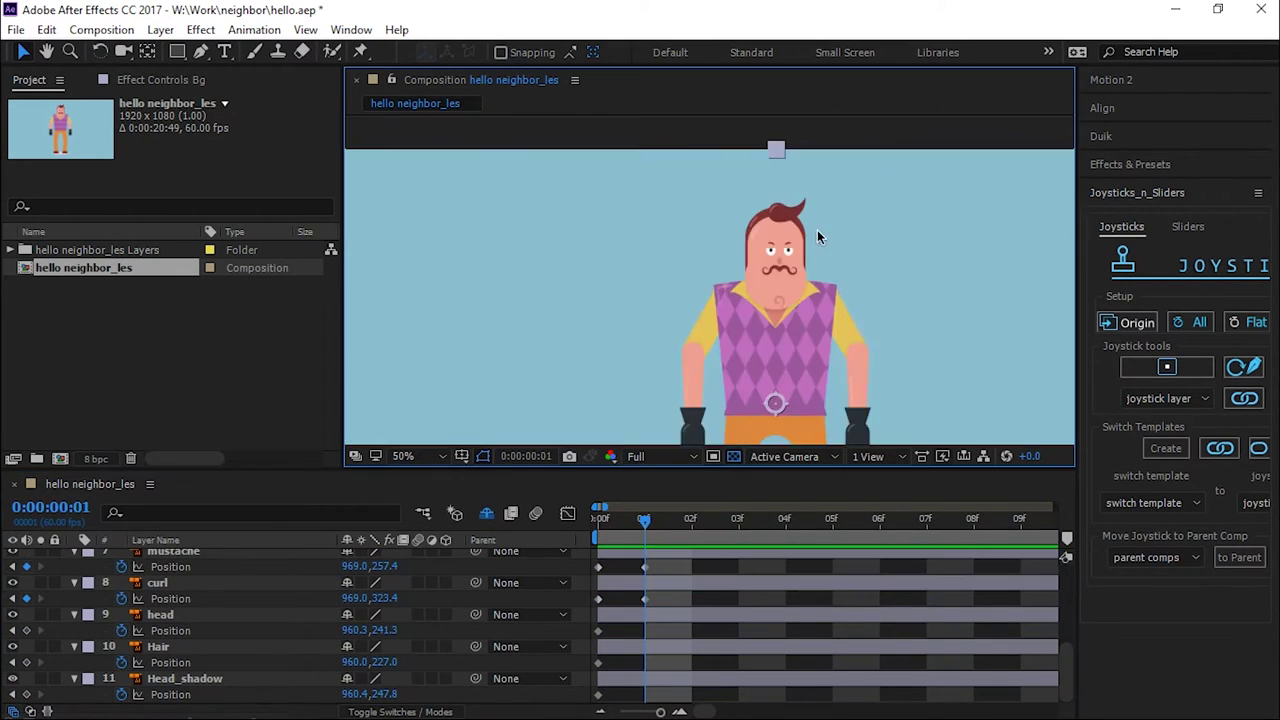
scroll(704, 377, "up", 2)
scroll(704, 377, "up", 2)
left_click(610, 380)
scroll(787, 279, "down", 2)
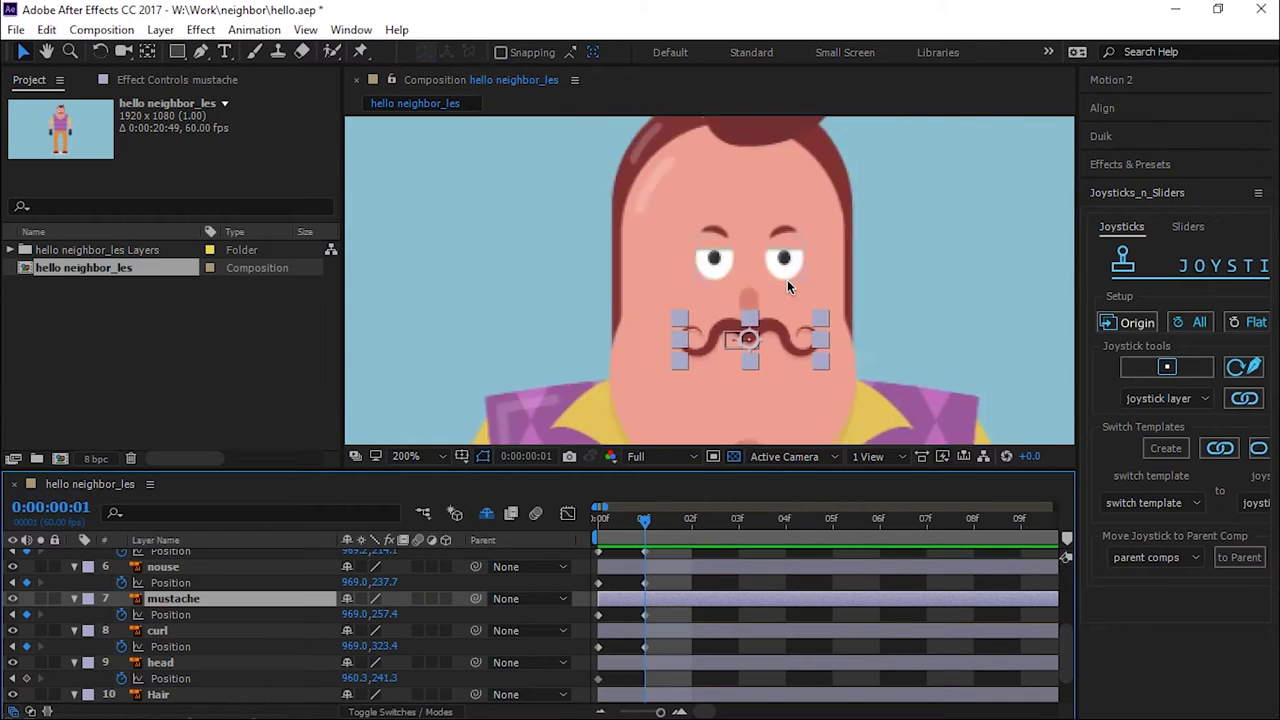
scroll(787, 279, "up", 4)
Step: At frame 1, shift the pupils slightly right and select the eyebrows_2 layer
scroll(183, 598, "up", 2)
left_click(183, 598)
left_click_drag(743, 213, 755, 213)
scroll(725, 219, "down", 3)
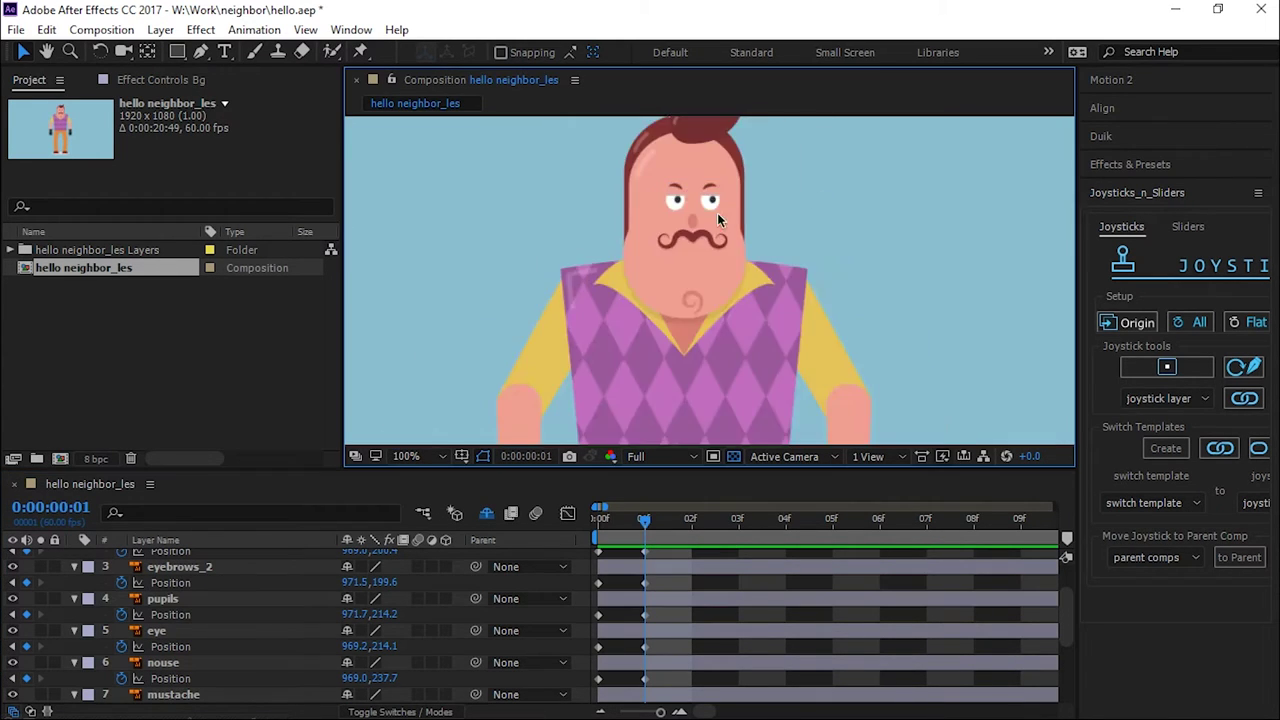
scroll(717, 212, "up", 3)
scroll(608, 254, "down", 1)
scroll(222, 618, "up", 2)
left_click(222, 620)
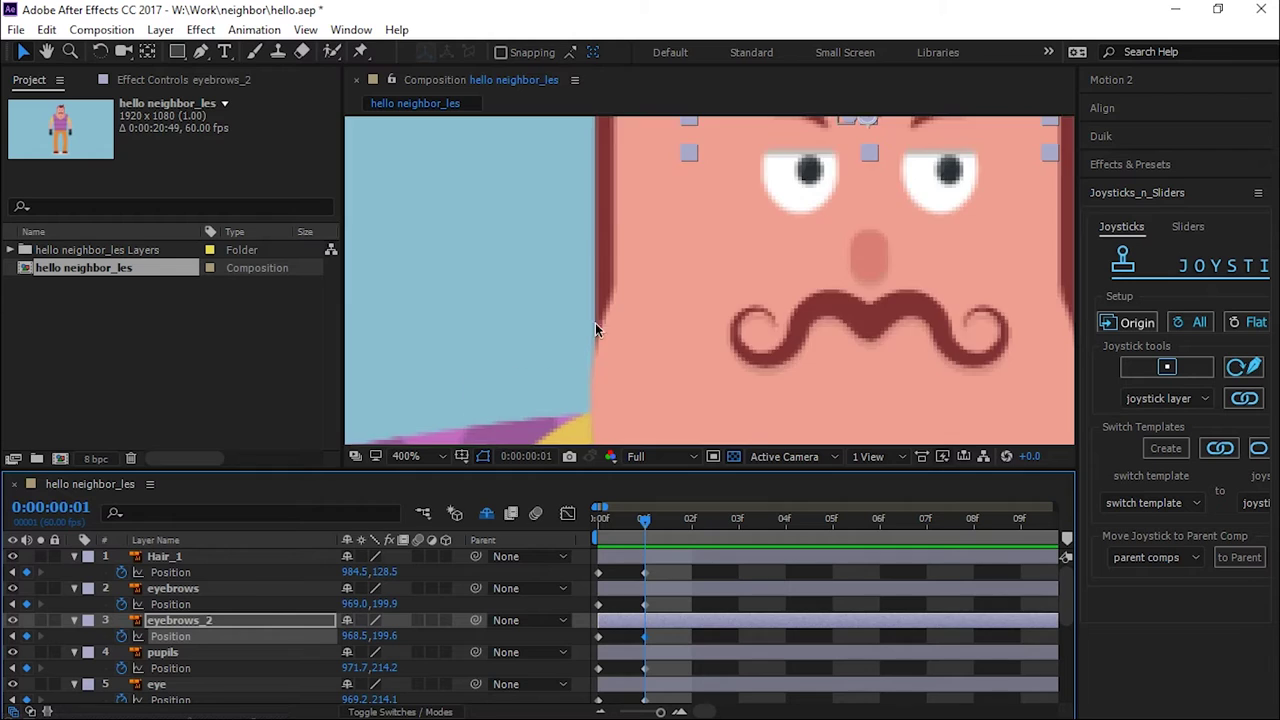
scroll(595, 330, "down", 4)
scroll(666, 326, "down", 2)
key("ctrl+a")
scroll(483, 557, "down", 3)
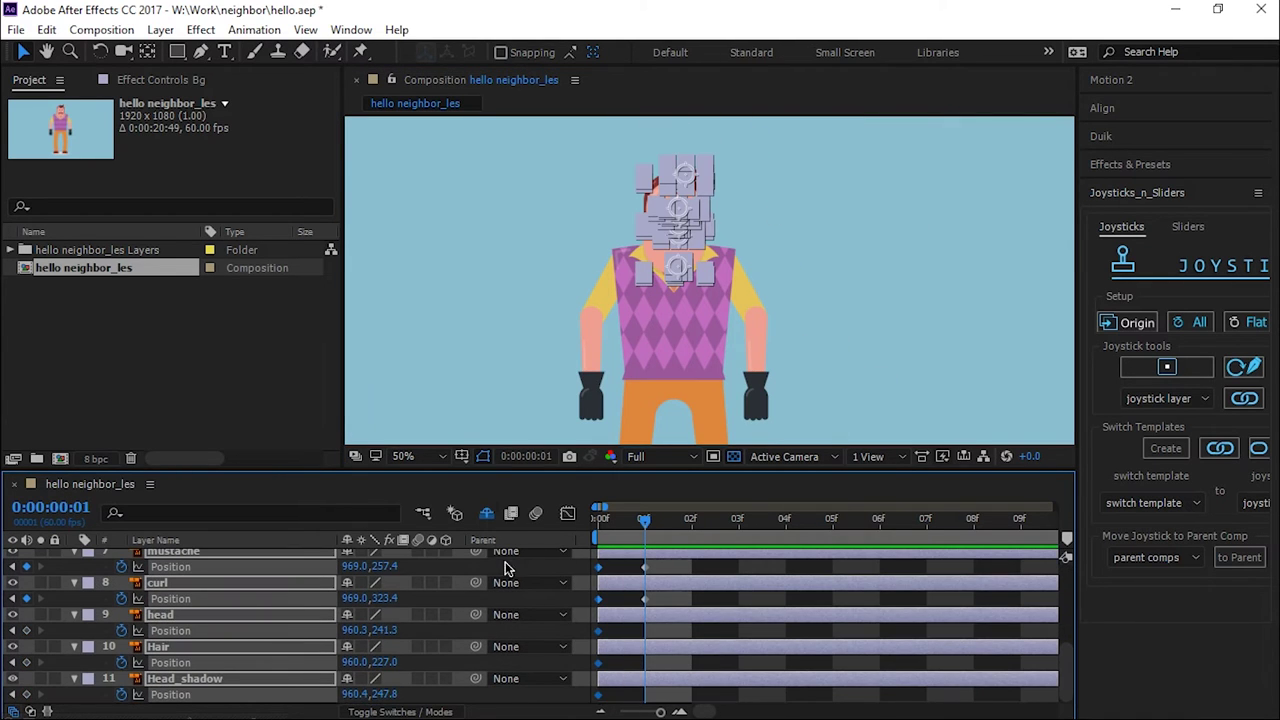
key("ctrl+shift+a")
scroll(733, 438, "up", 3)
scroll(733, 438, "up", 3)
Step: Key the head and Hair positions at frame 1 and every layer's position at frame 2
key("ctrl+Down")
left_click(610, 693)
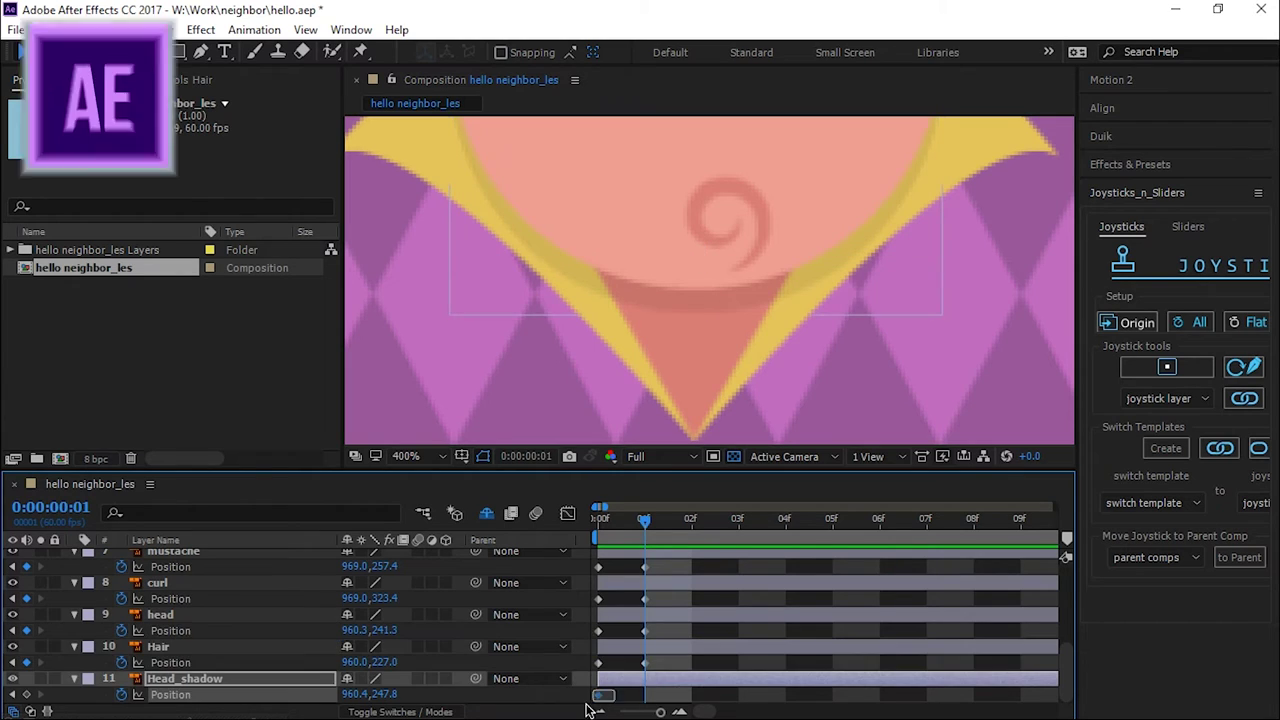
key("ctrl+a")
scroll(640, 650, "up", 3)
scroll(766, 336, "down", 4)
key("Page_Down")
left_click(1180, 322)
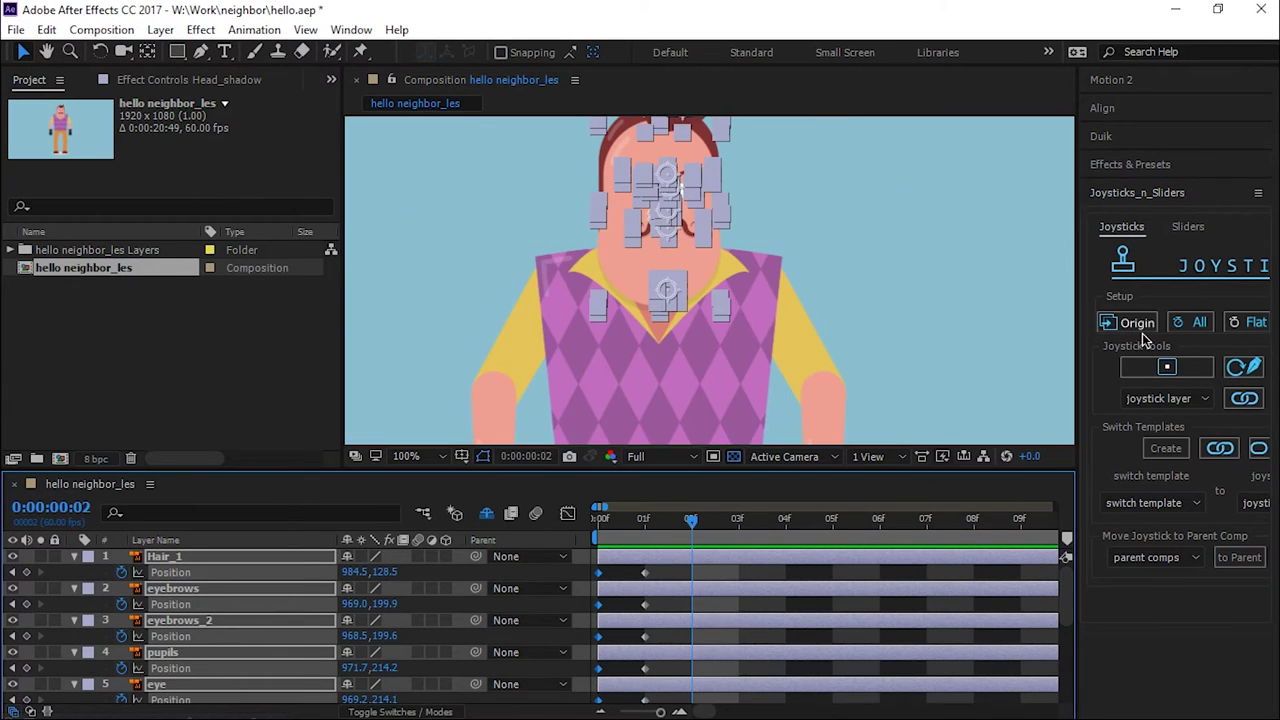
scroll(914, 257, "down", 2)
scroll(643, 374, "up", 2)
Step: Adjust the pupils and eyebrows_2 layers at frame 2
key("ctrl+a")
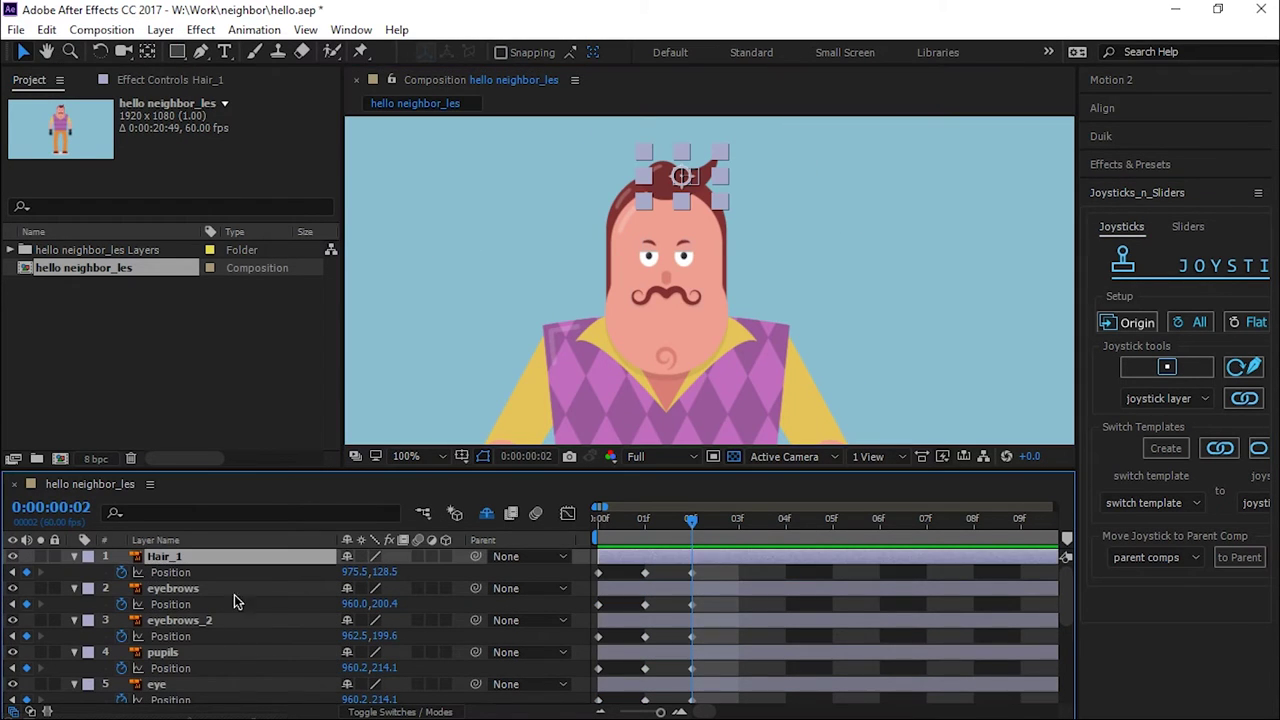
scroll(257, 594, "down", 4)
key("ctrl+shift+a")
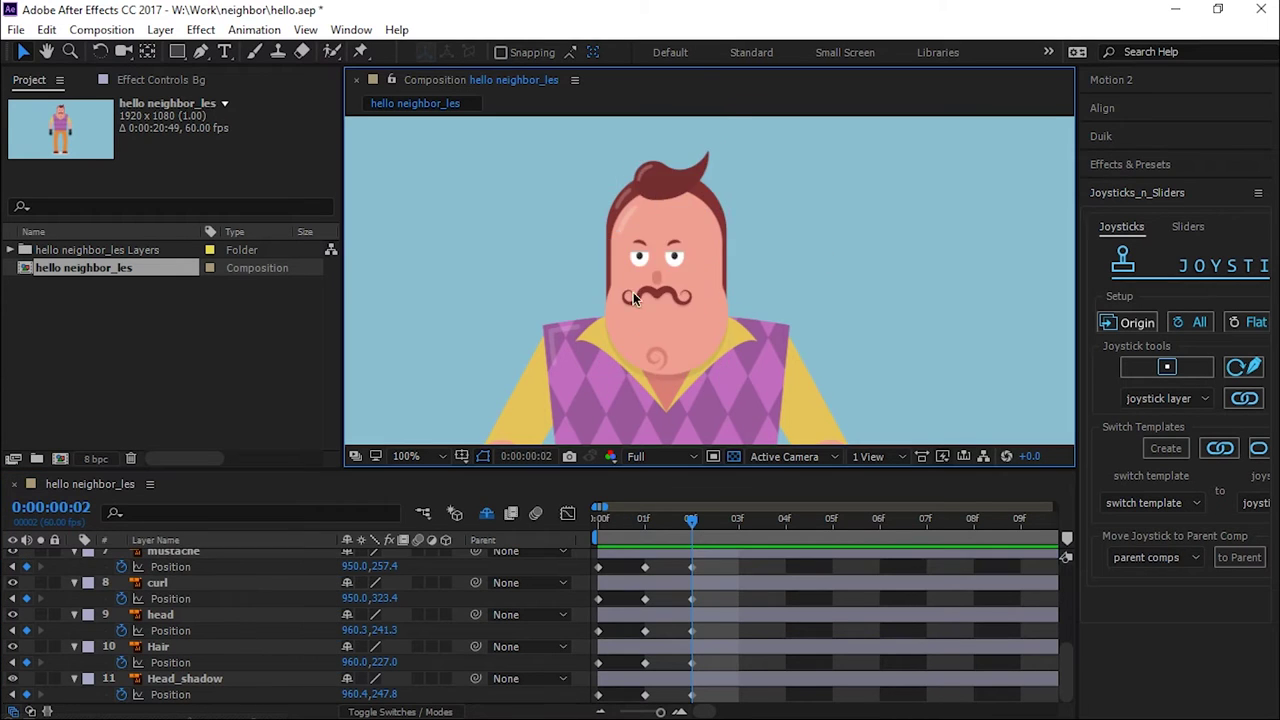
scroll(693, 357, "up", 2)
scroll(730, 264, "up", 3)
scroll(217, 608, "up", 4)
left_click(217, 612)
left_click(188, 648)
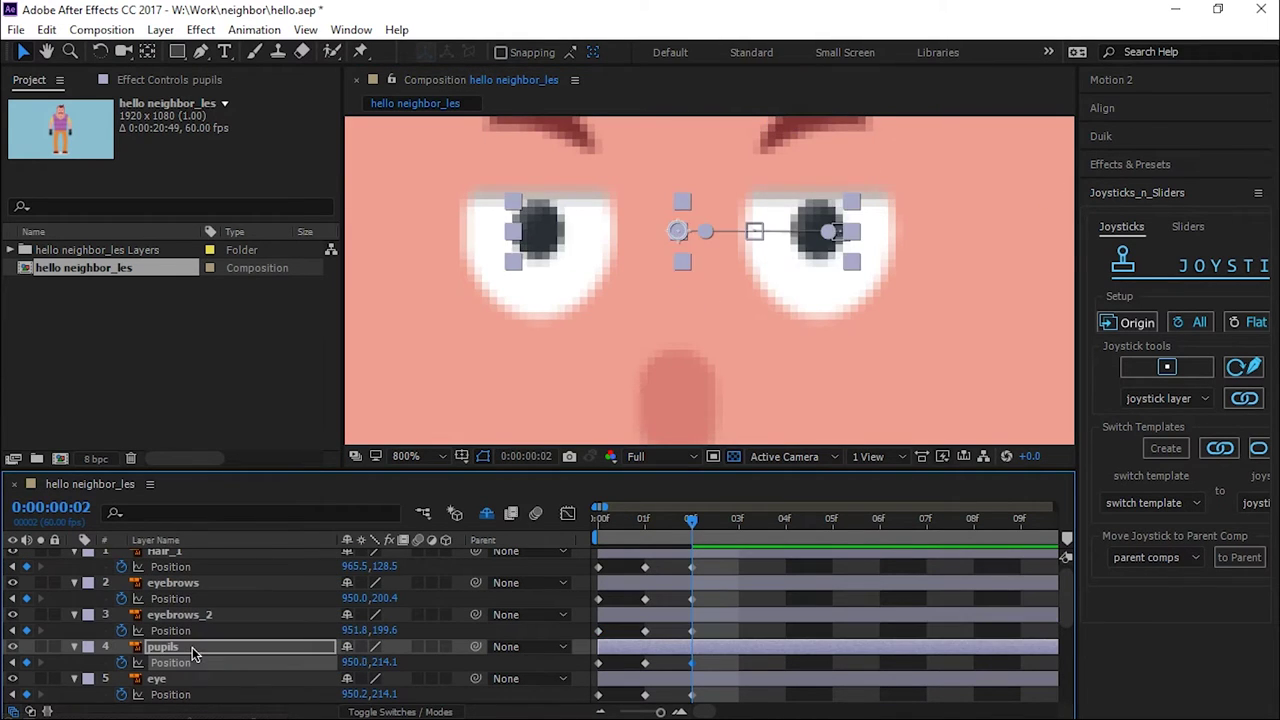
scroll(600, 280, "down", 4)
scroll(560, 230, "up", 4)
left_click(190, 614)
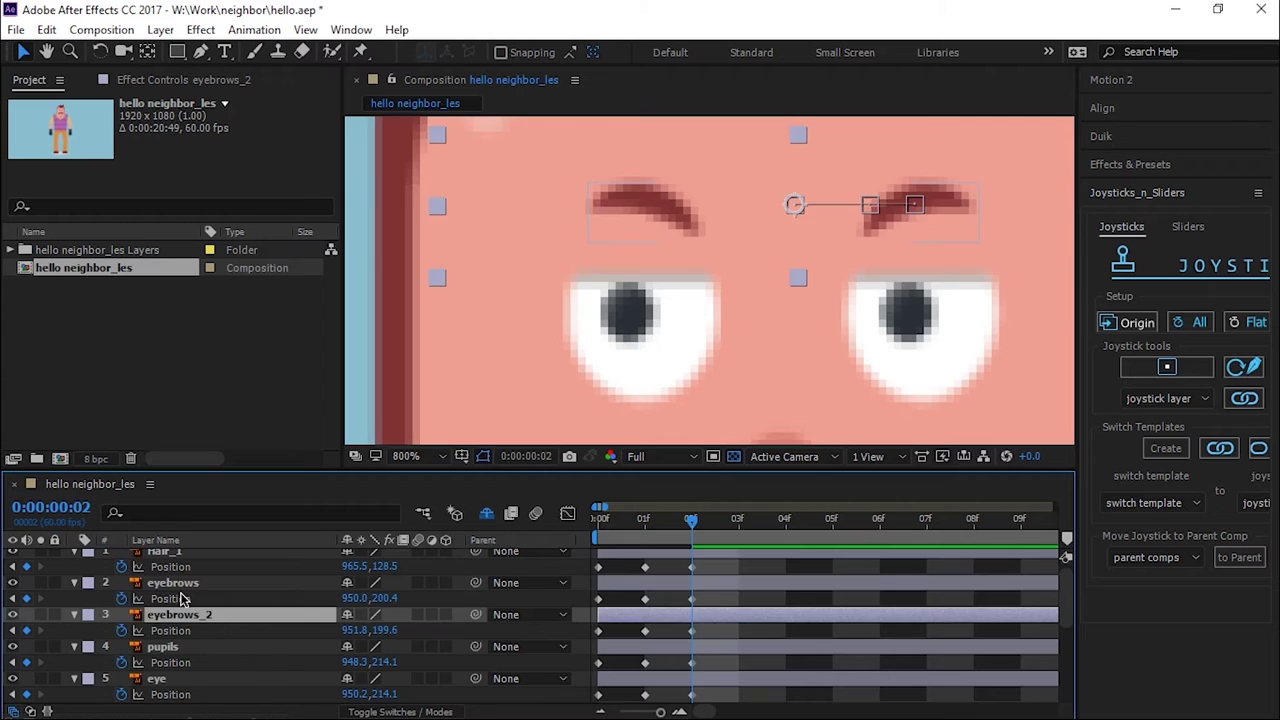
key("ctrl+shift+a")
Step: Review the layer keyframes, step past frame 2, and select all layers
scroll(450, 394, "down", 6)
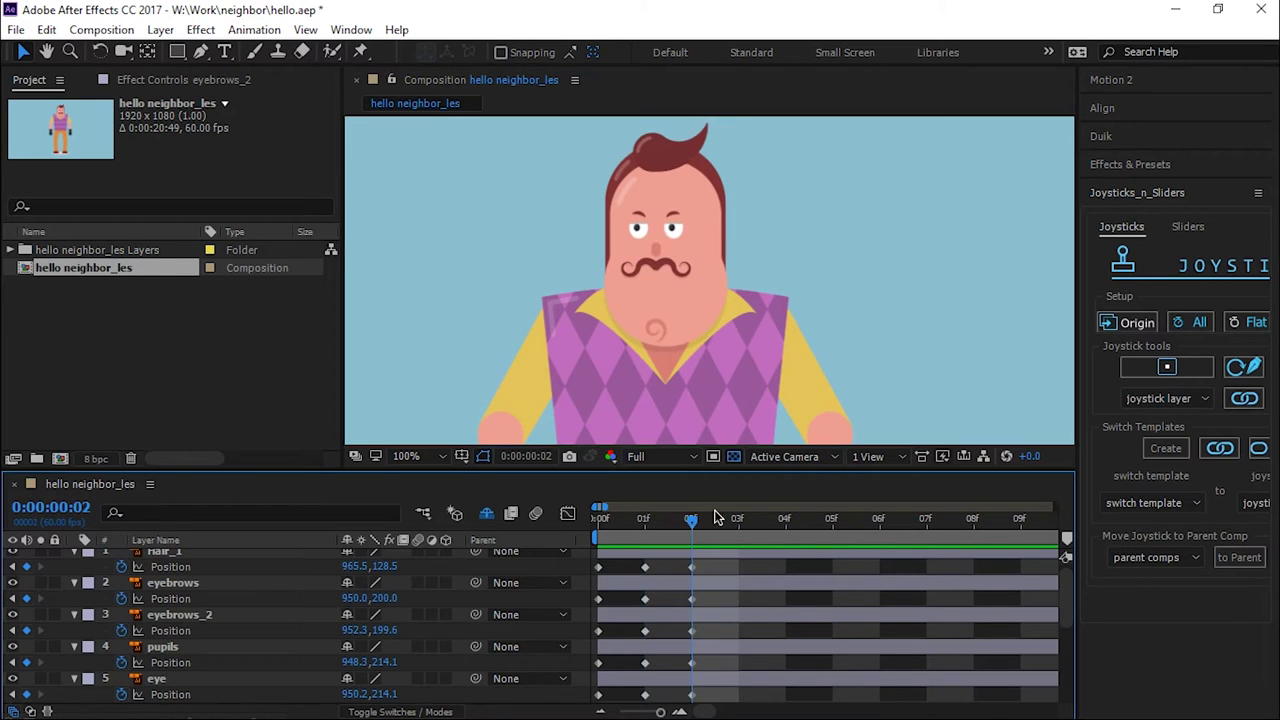
scroll(300, 620, "down", 3)
left_click(160, 582)
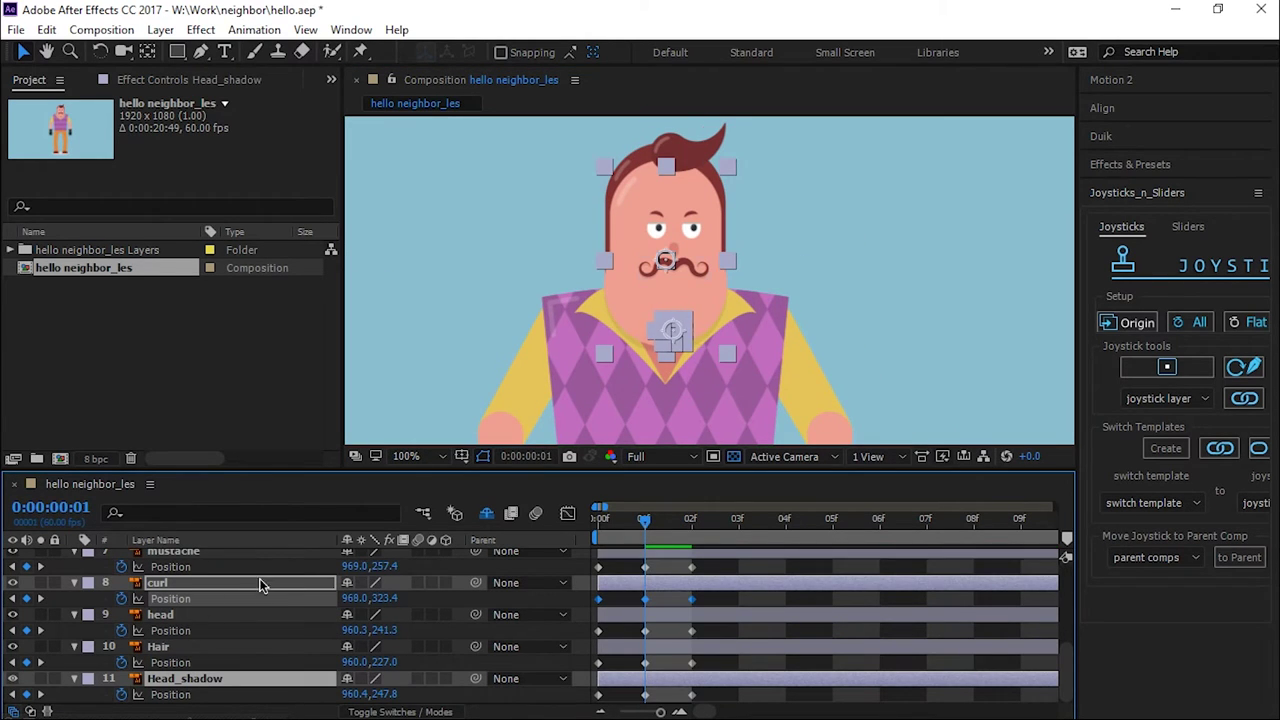
scroll(640, 306, "up", 3)
scroll(640, 306, "down", 3)
left_click(900, 250)
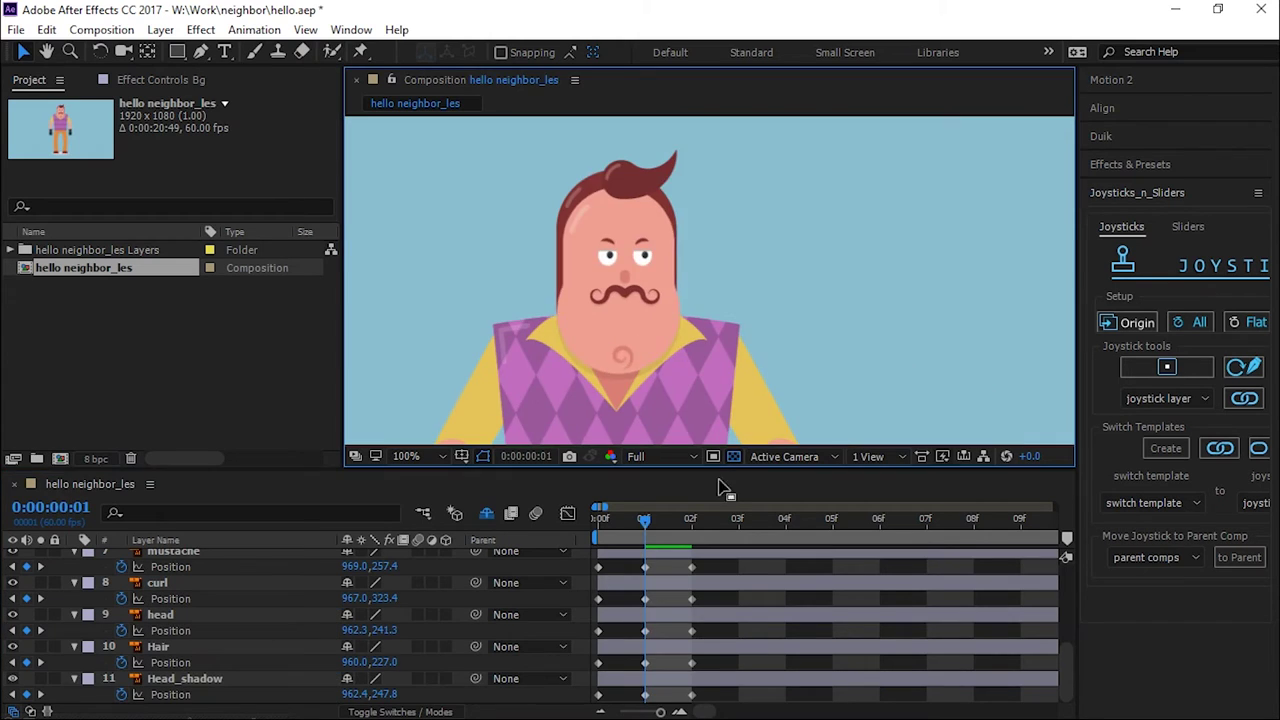
left_click(185, 678)
left_click(160, 614, "ctrl")
left_click(586, 321)
key("Page_Down")
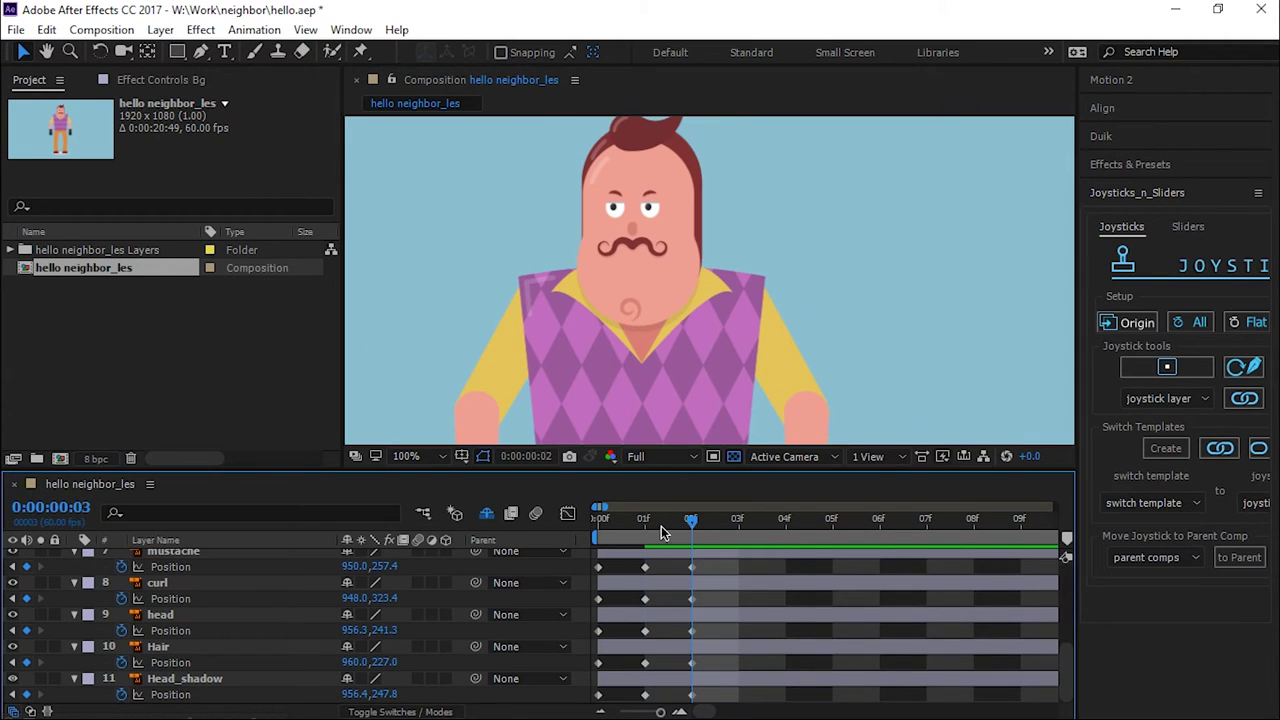
key("ctrl+a")
scroll(623, 635, "up", 4)
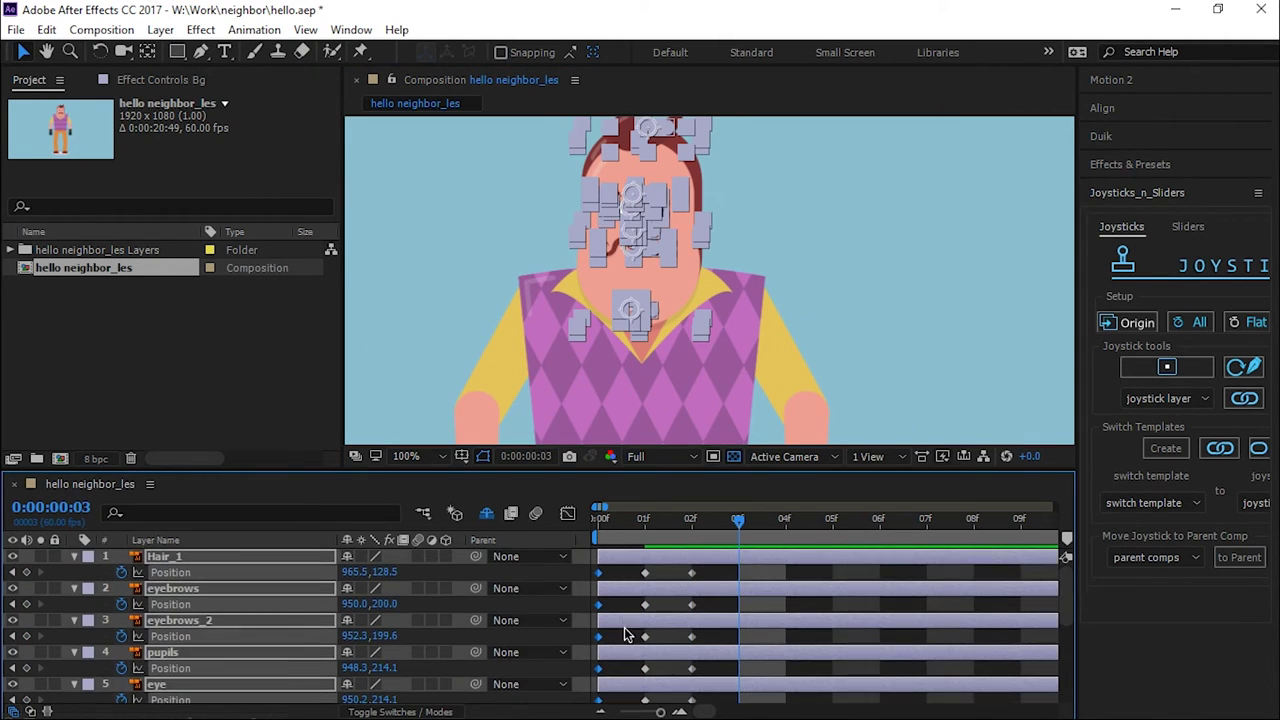
Step: Add Position keyframes at frame 3 to every face and head layer
scroll(761, 318, "up", 4)
scroll(761, 318, "down", 2)
scroll(447, 697, "down", 4)
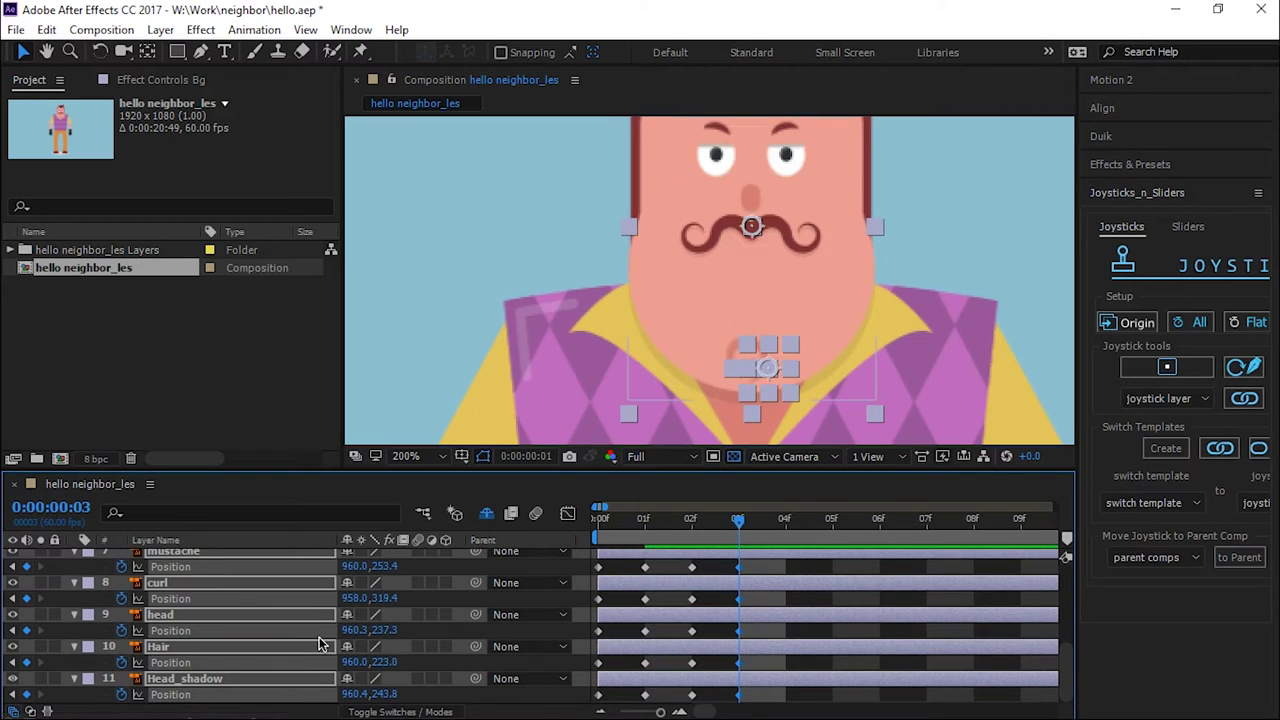
left_click(711, 566)
scroll(857, 167, "down", 2)
scroll(700, 300, "up", 2)
key("Page_Up")
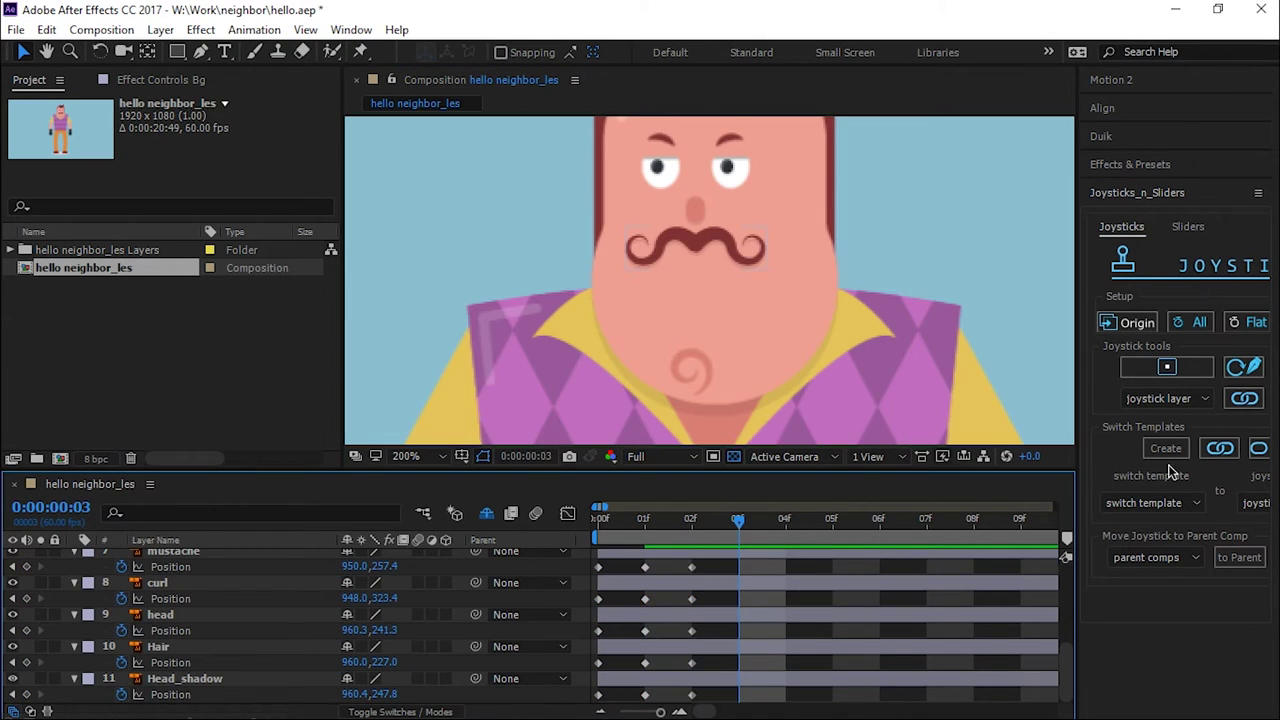
key("ctrl+a")
key("alt+shift+p")
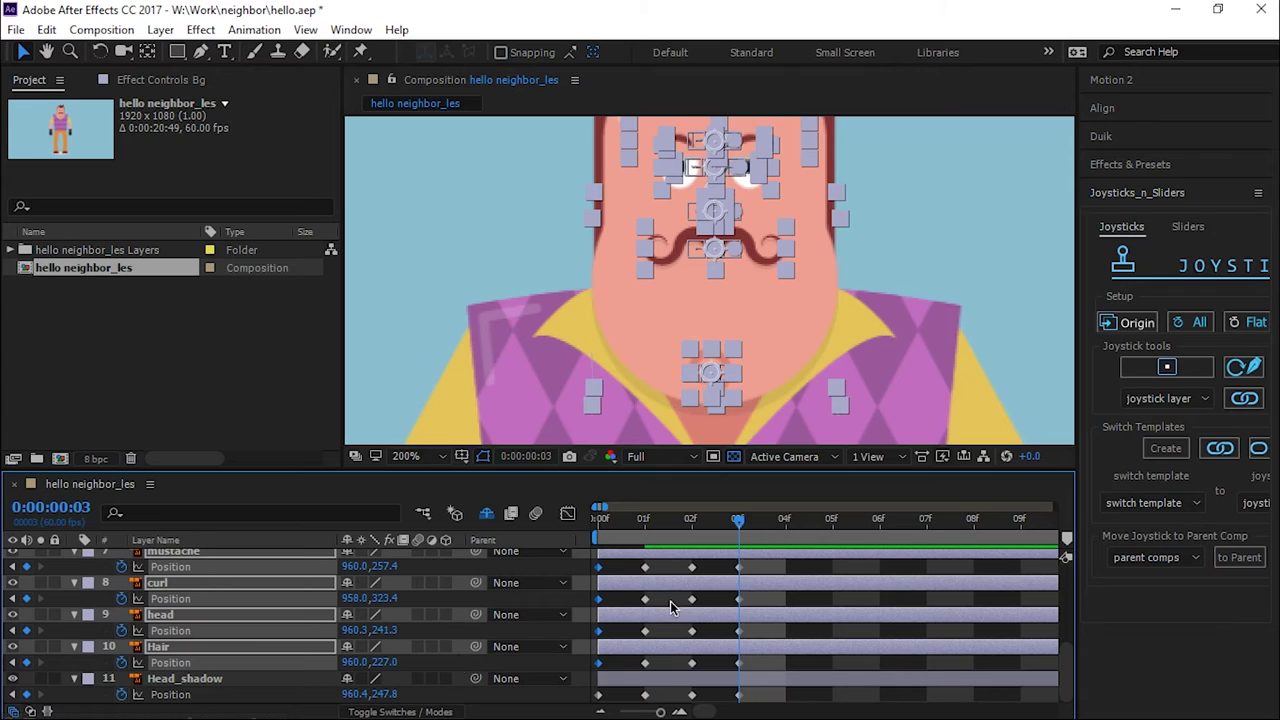
Step: Raise the eyebrows, eyebrows_2, eye and pupils layers for the frame-3 pose
left_click(600, 311)
scroll(609, 330, "up", 3)
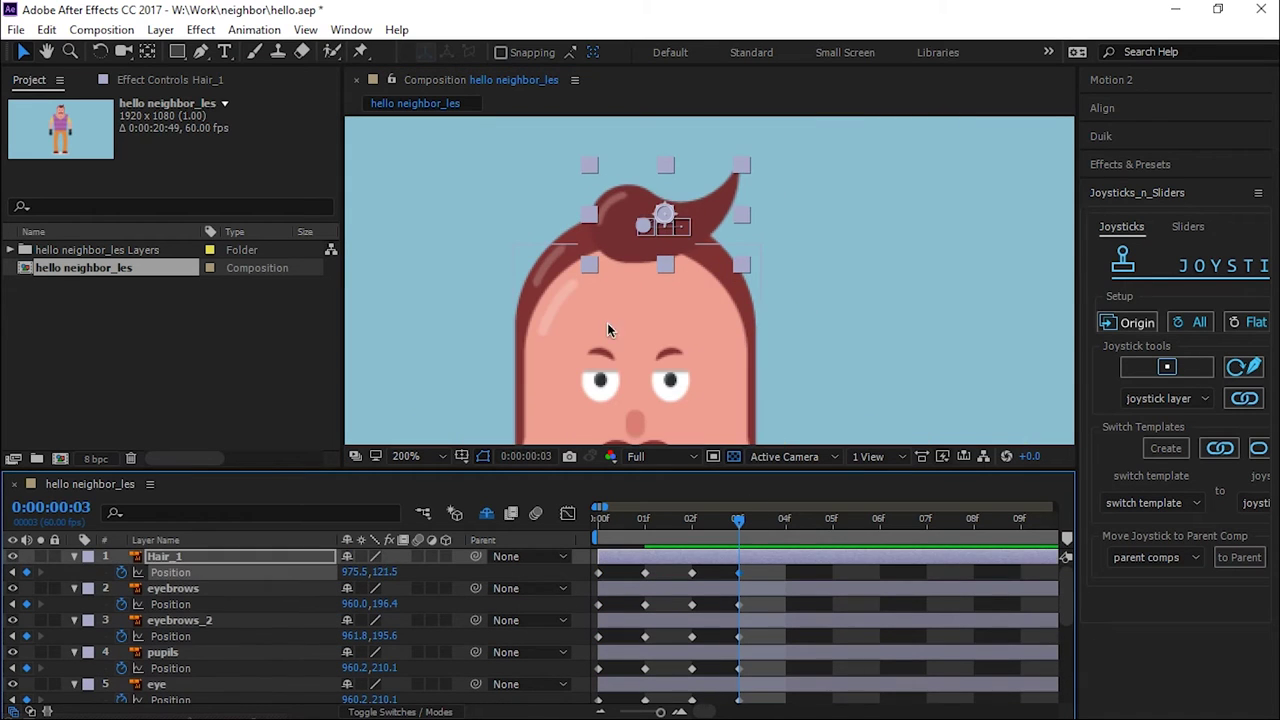
left_click(197, 609)
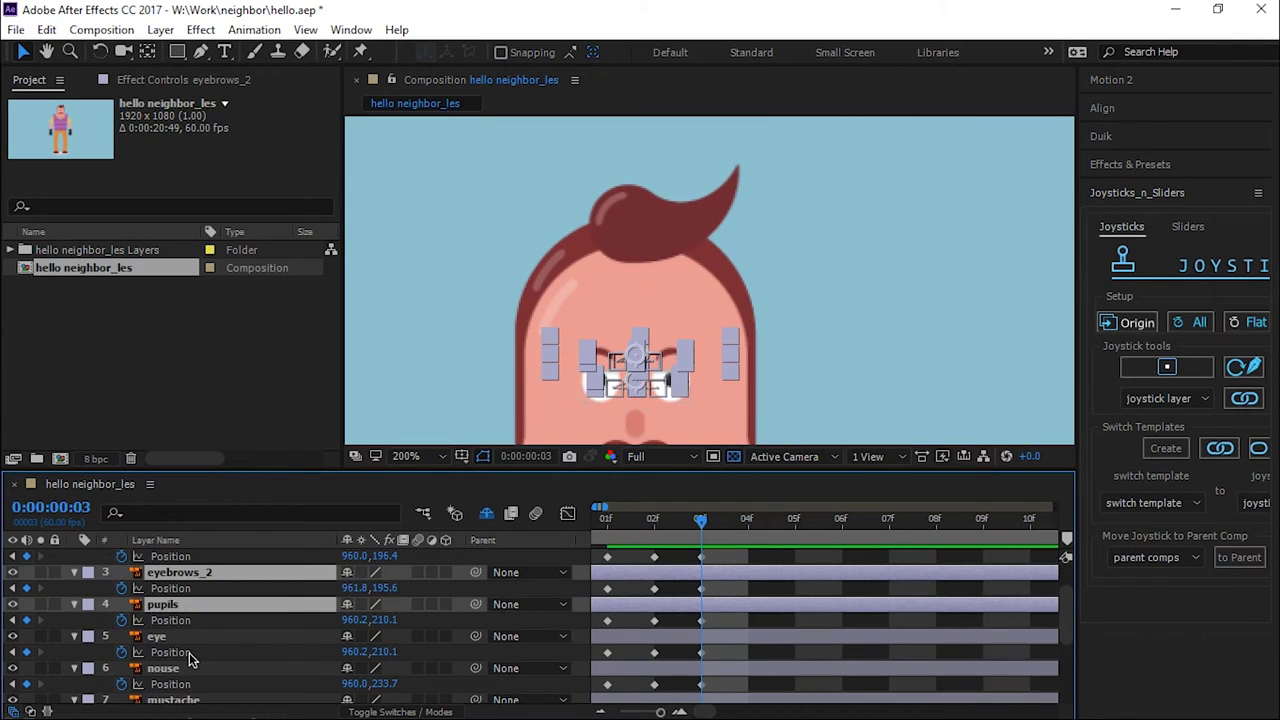
scroll(577, 378, "up", 2)
left_click(173, 588)
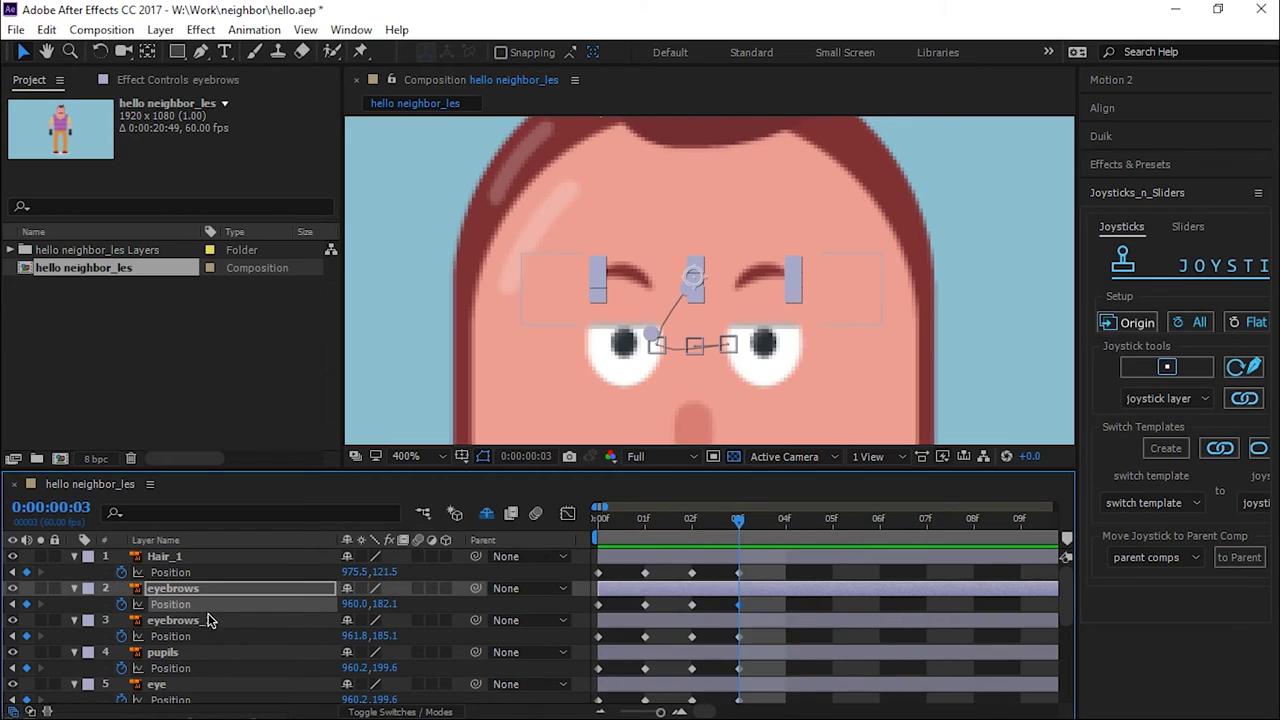
left_click(165, 686)
left_click(224, 622, "shift")
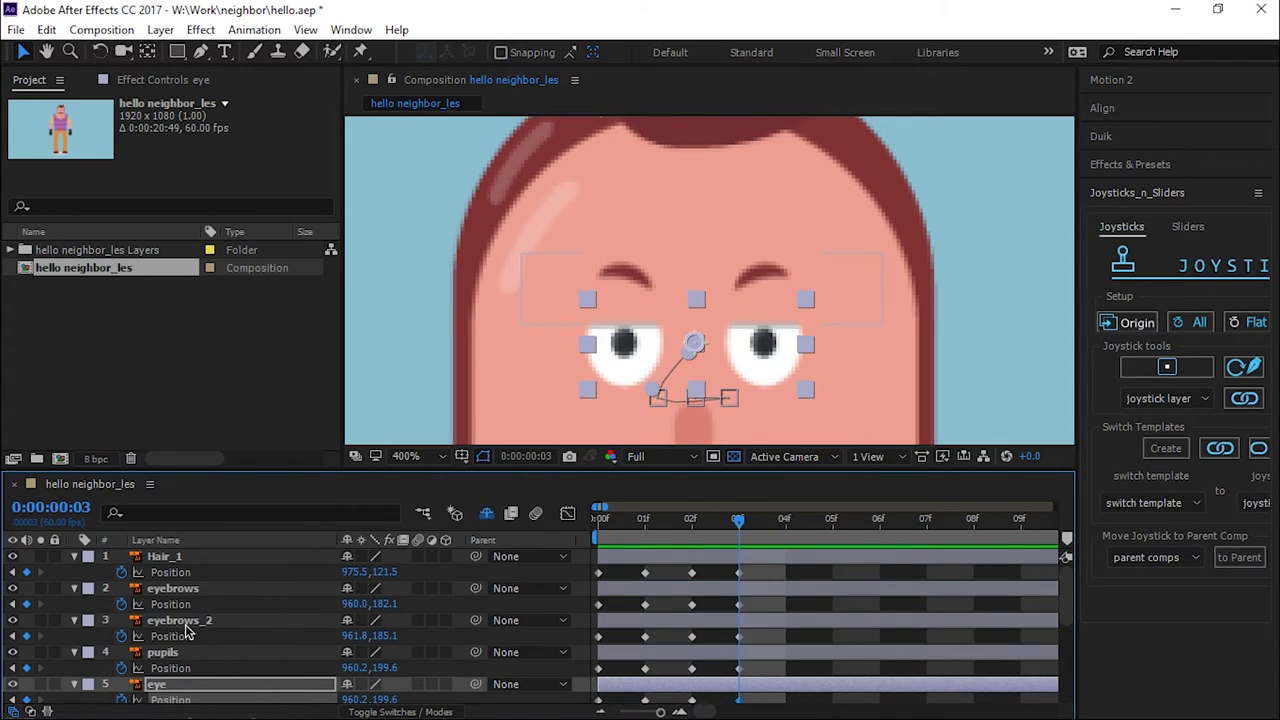
scroll(527, 413, "up", 1)
scroll(527, 413, "down", 1)
left_click(192, 666)
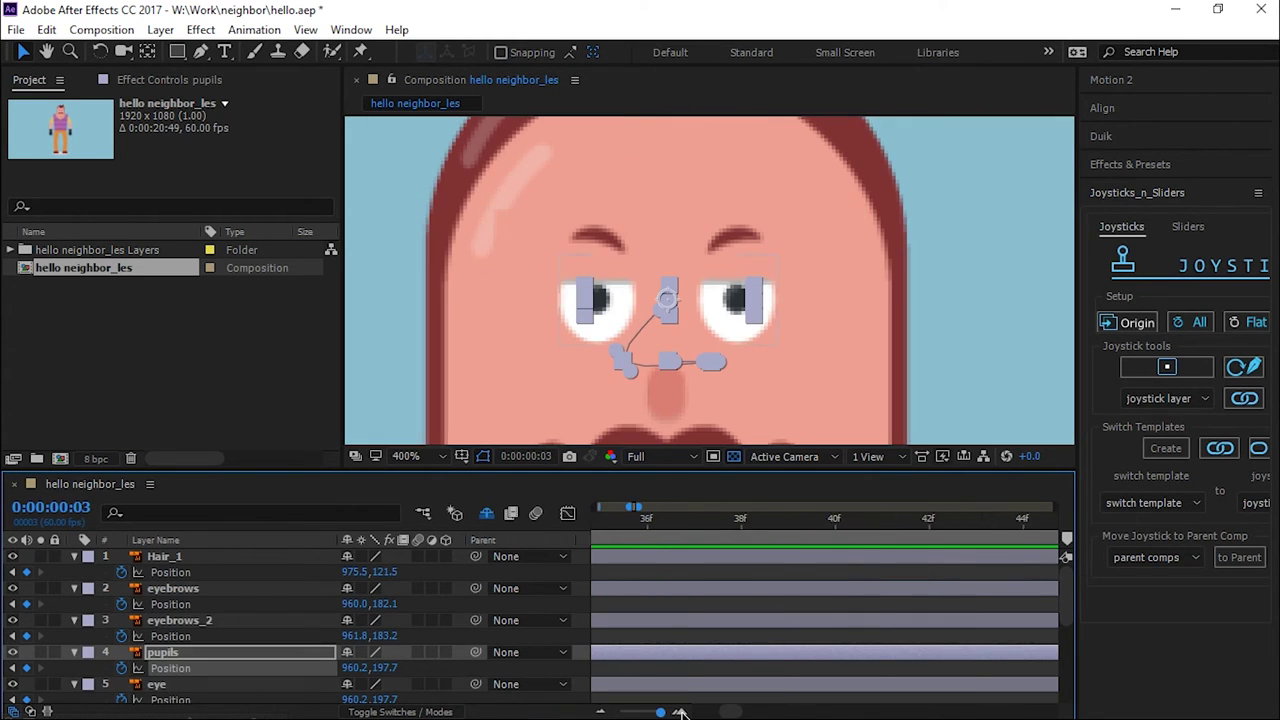
key("j")
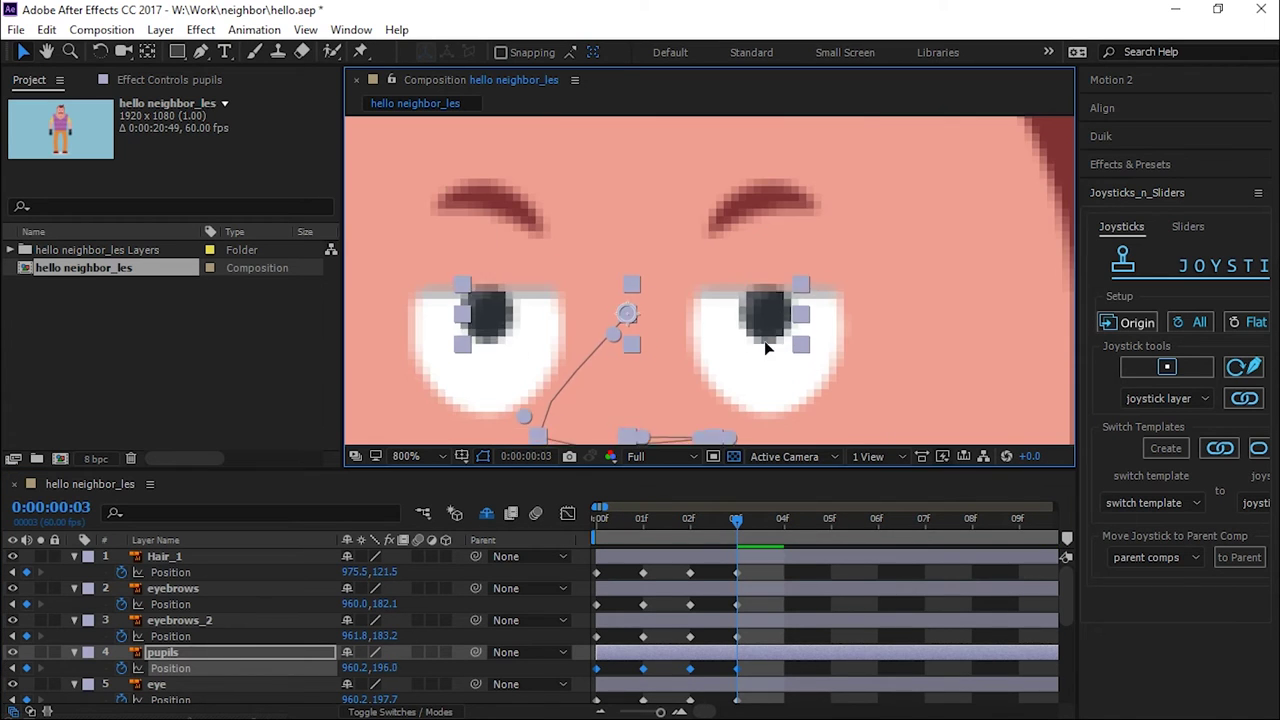
Step: Move to frame 4 and marquee-select the lower face and head layers
left_click(180, 620)
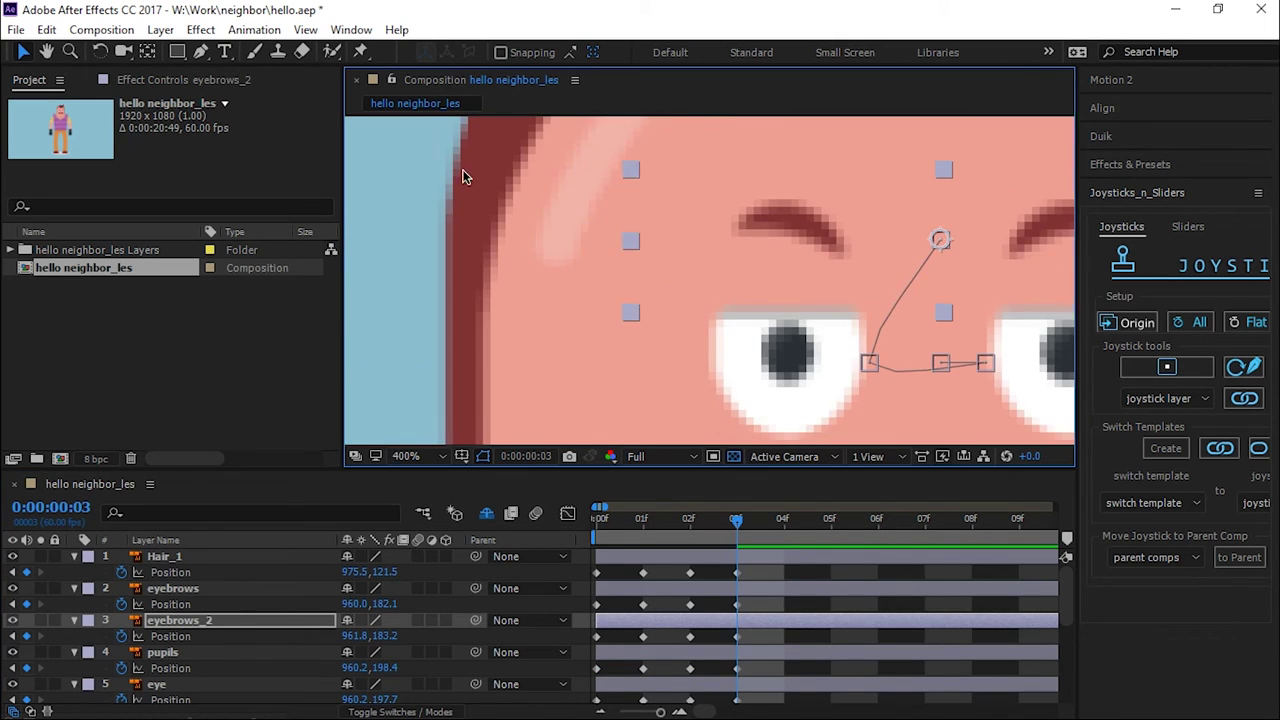
scroll(470, 171, "down", 2)
scroll(600, 150, "down", 2)
scroll(709, 291, "down", 3)
left_click(759, 300)
scroll(759, 307, "up", 2)
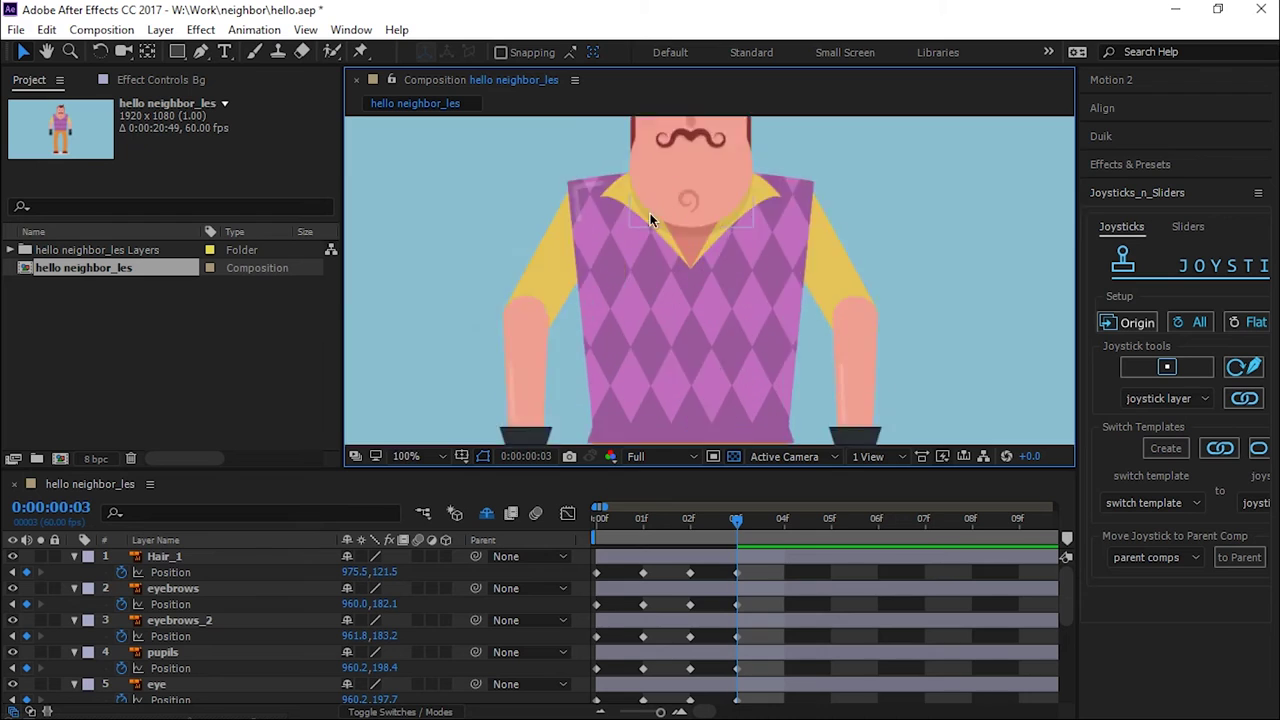
left_click(791, 560)
left_click_drag(449, 603, 561, 703)
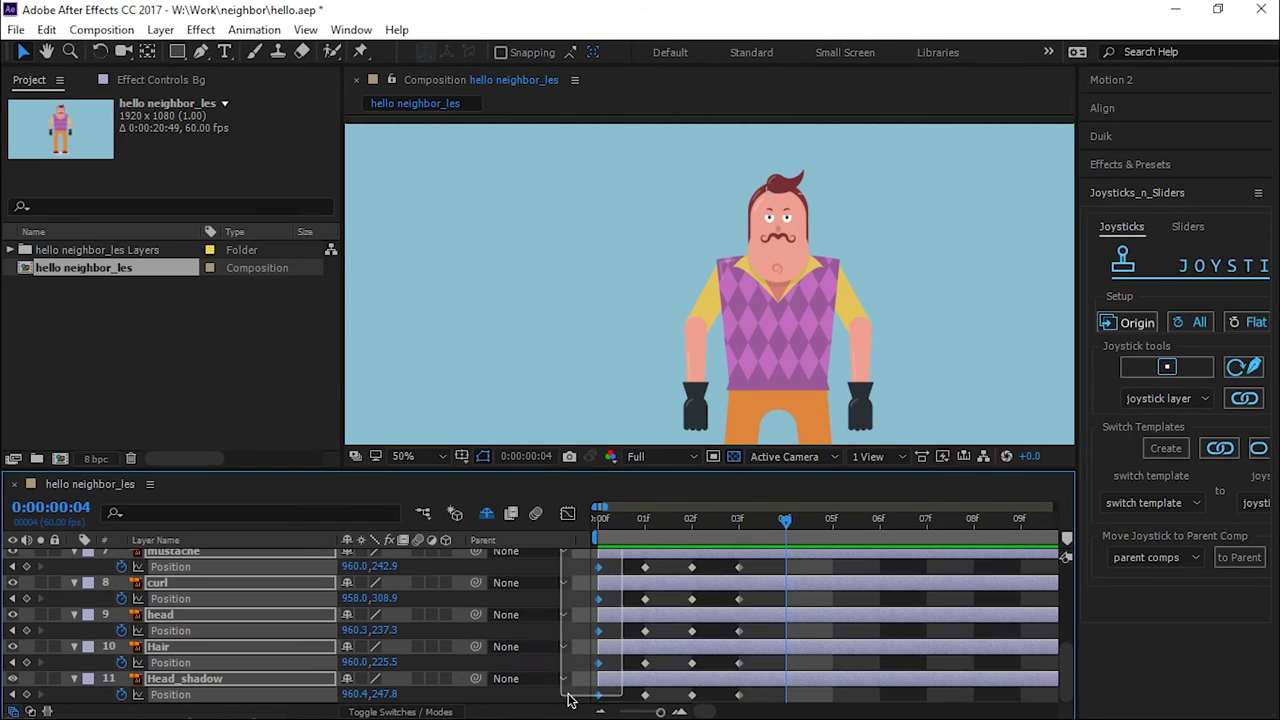
Step: Add frame-4 Position keyframes to the selected layers and lower the curl
left_click(1137, 325)
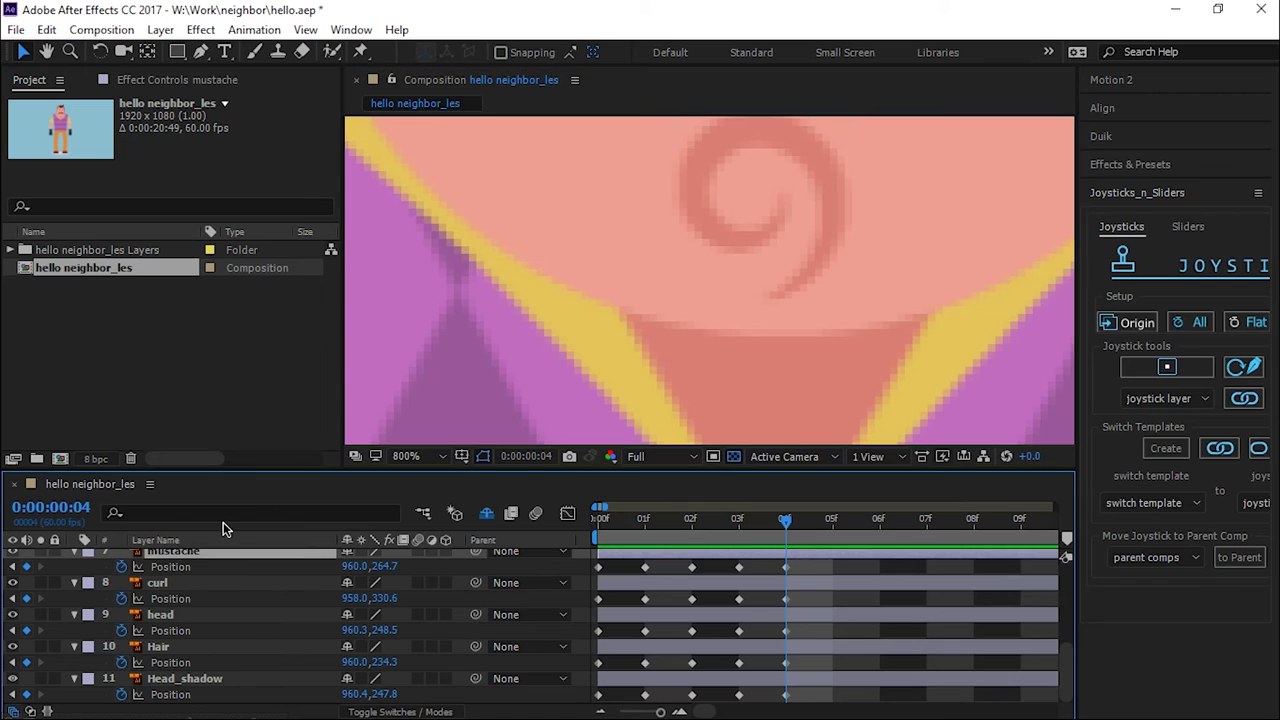
left_click(210, 582)
scroll(204, 608, "up", 3)
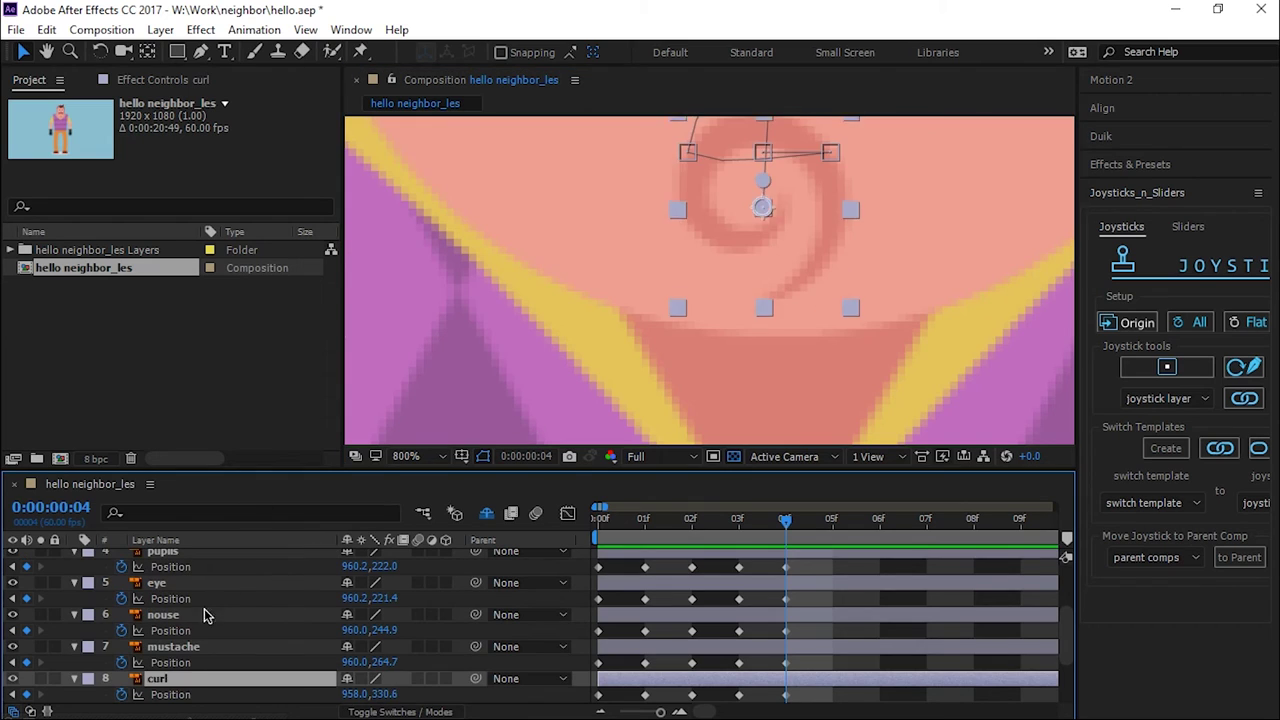
scroll(510, 419, "down", 5)
scroll(754, 208, "up", 2)
left_click(669, 307)
Step: Adjust the Hair_1 and pupils layers to finish the frame-4 pose
left_click(221, 556)
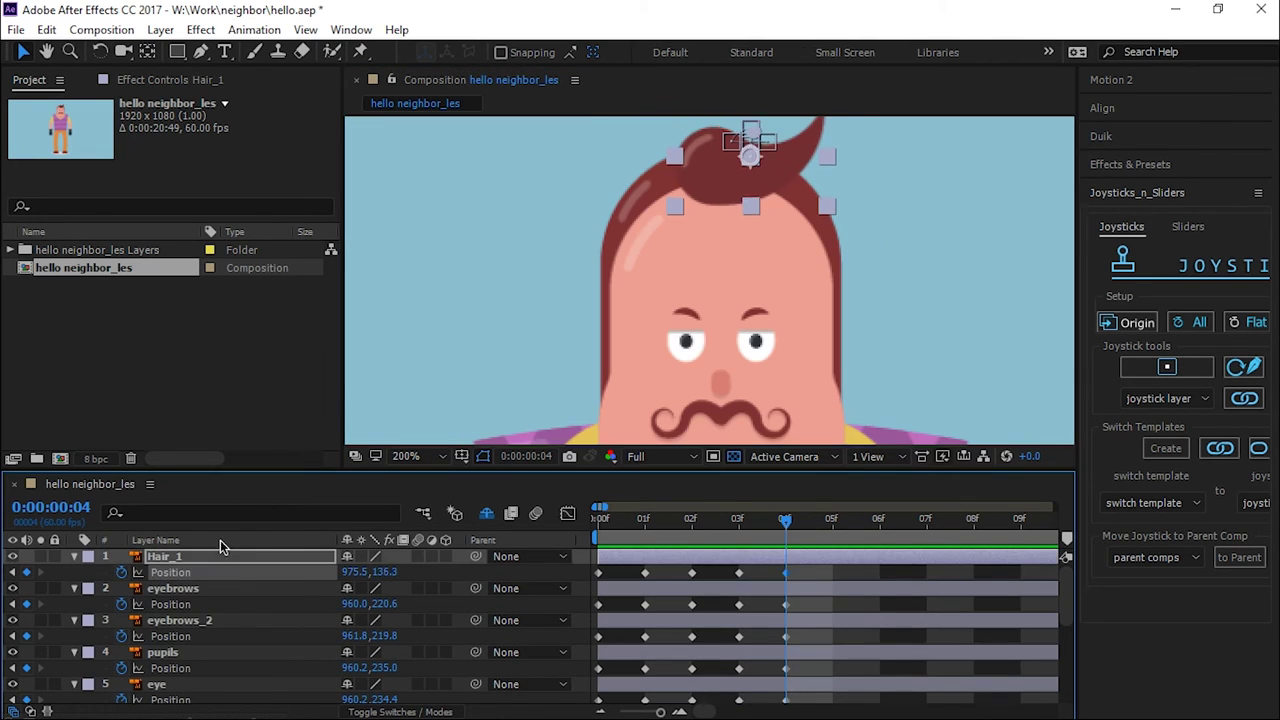
left_click(820, 266)
scroll(720, 240, "down", 1)
scroll(650, 280, "down", 1)
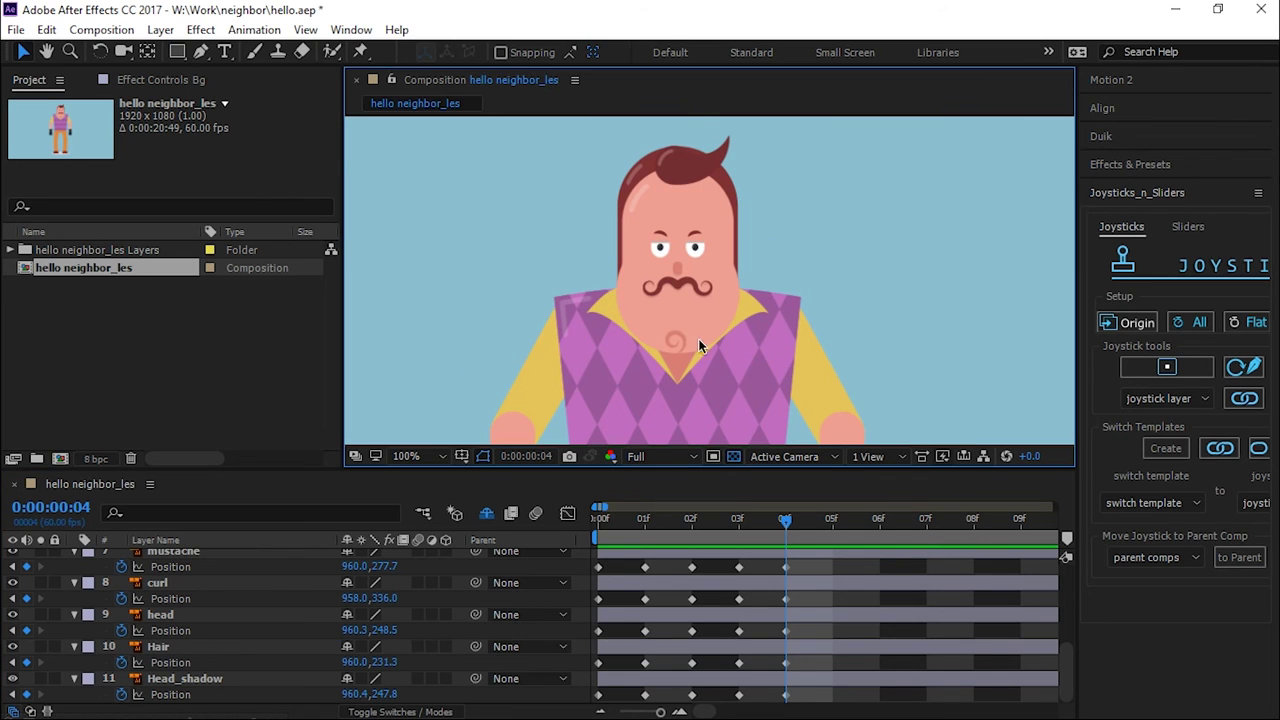
scroll(652, 285, "up", 5)
scroll(220, 620, "up", 5)
left_click(203, 598)
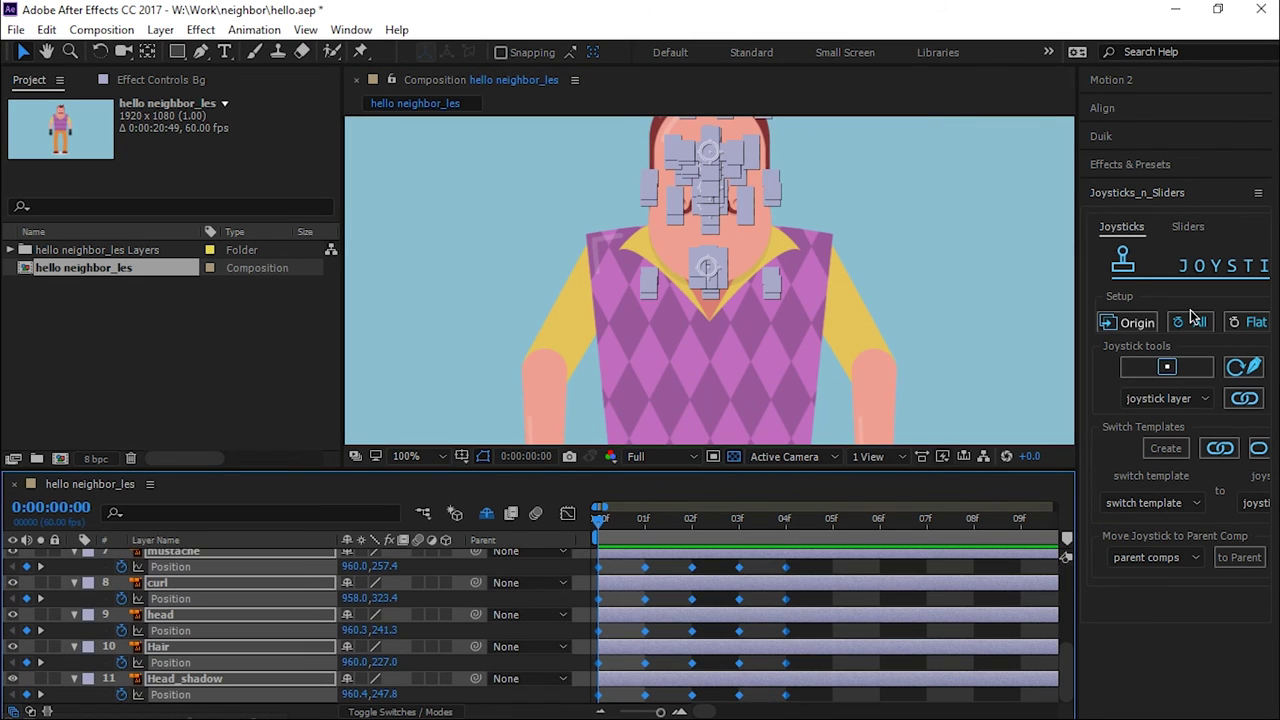
Step: Create the Joysticks 'n Sliders controller JoyStkCtrl01 from all selected keyframes
left_click(1167, 366)
left_click(838, 335)
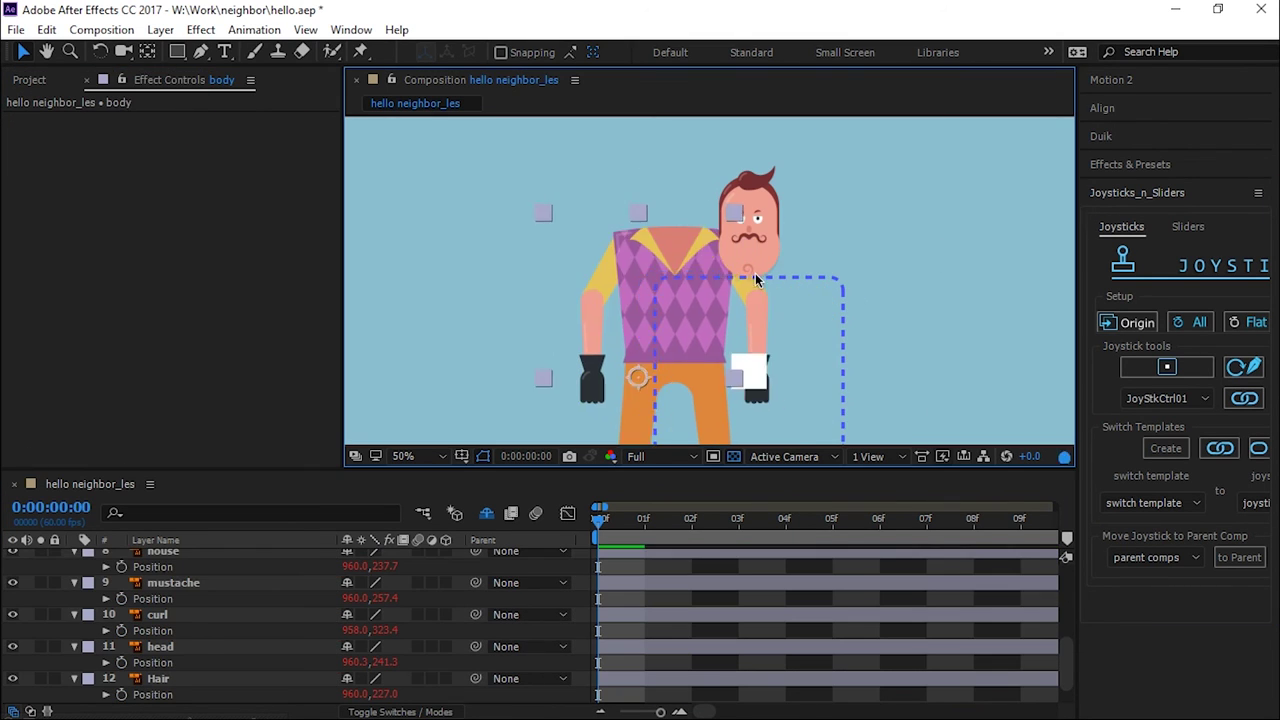